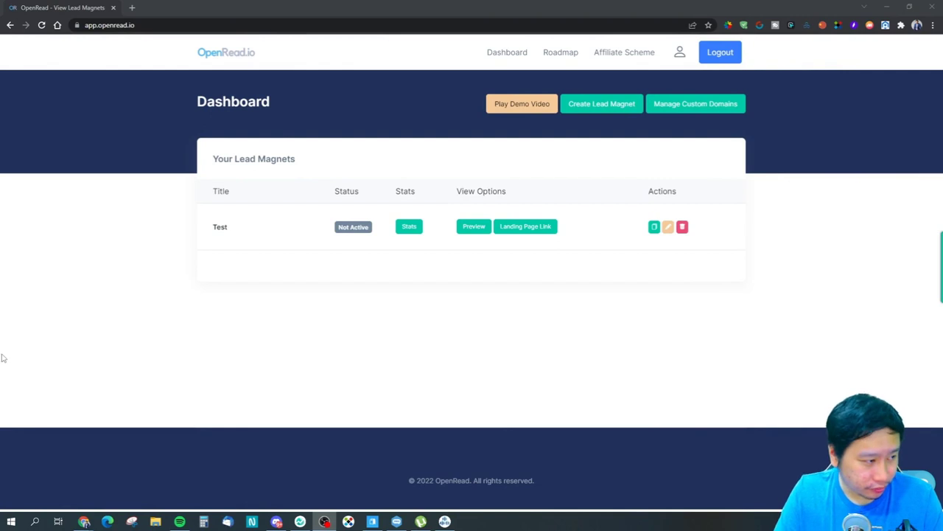
# Open the "Test" lead magnet for editing and continue from its details to the cover page.
pyautogui.click(320, 357)
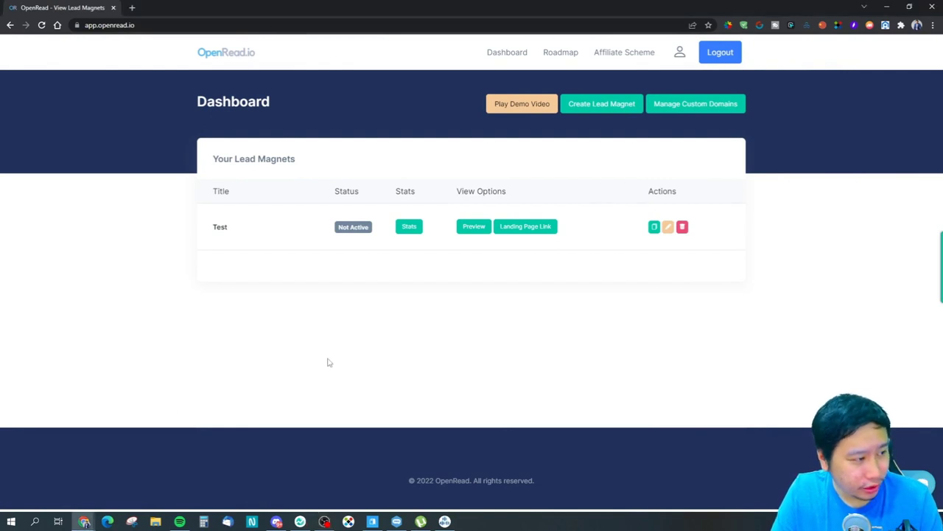
pyautogui.click(667, 233)
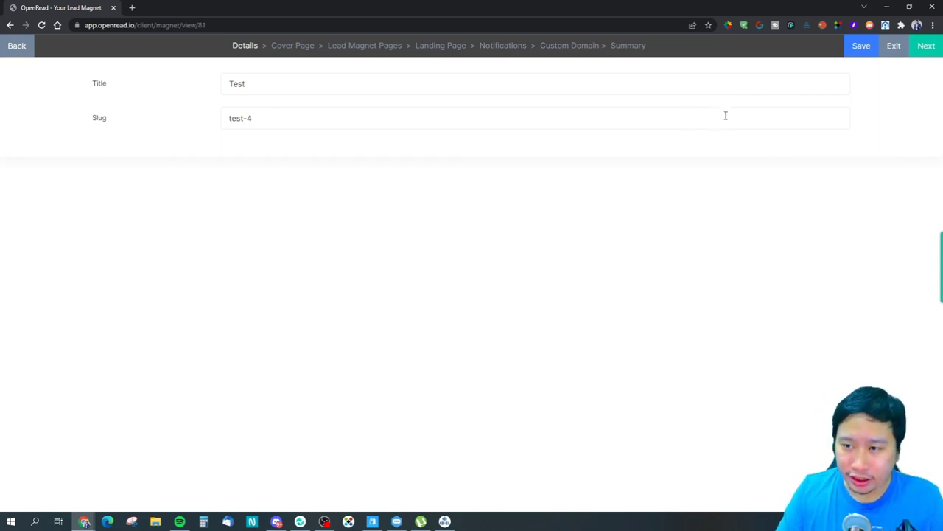
pyautogui.click(925, 48)
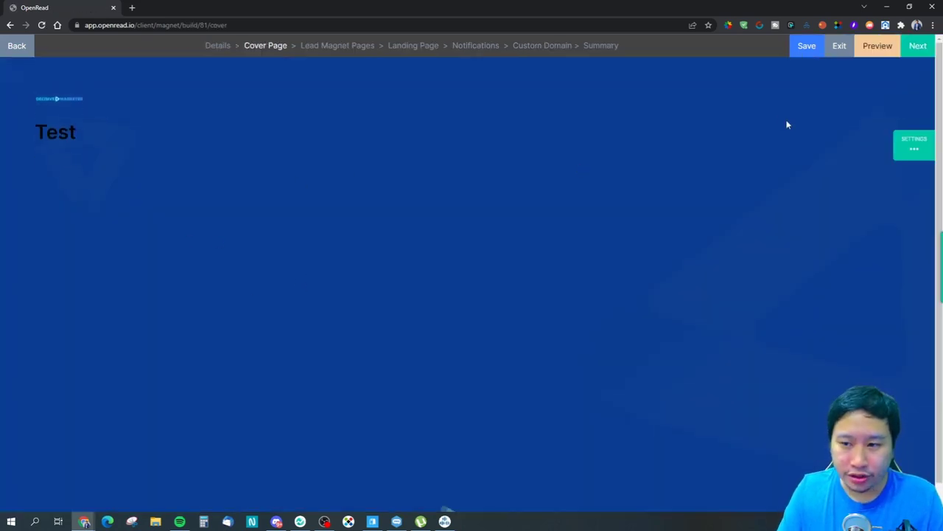
# Replace the cover page's background image with the 39000256_new-normal-lifestyle photo, save it and reopen the cover page settings.
pyautogui.click(914, 145)
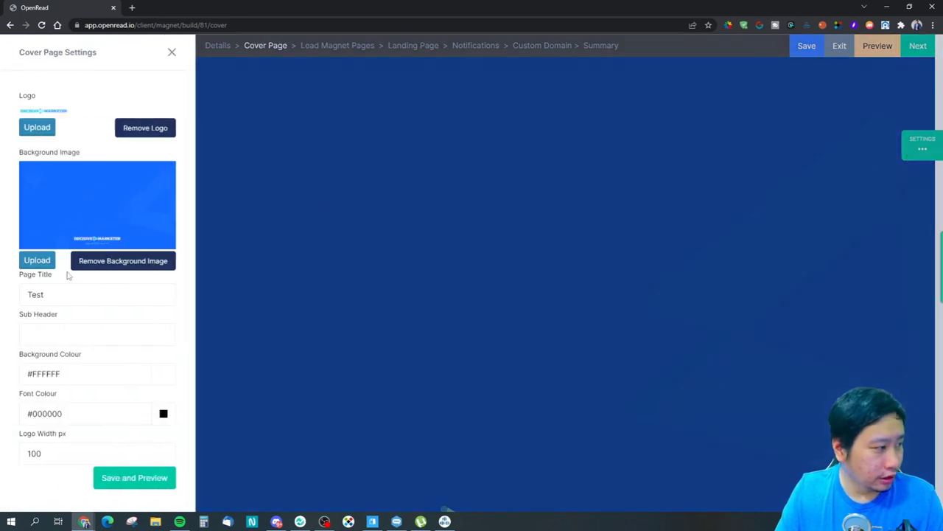
pyautogui.click(110, 263)
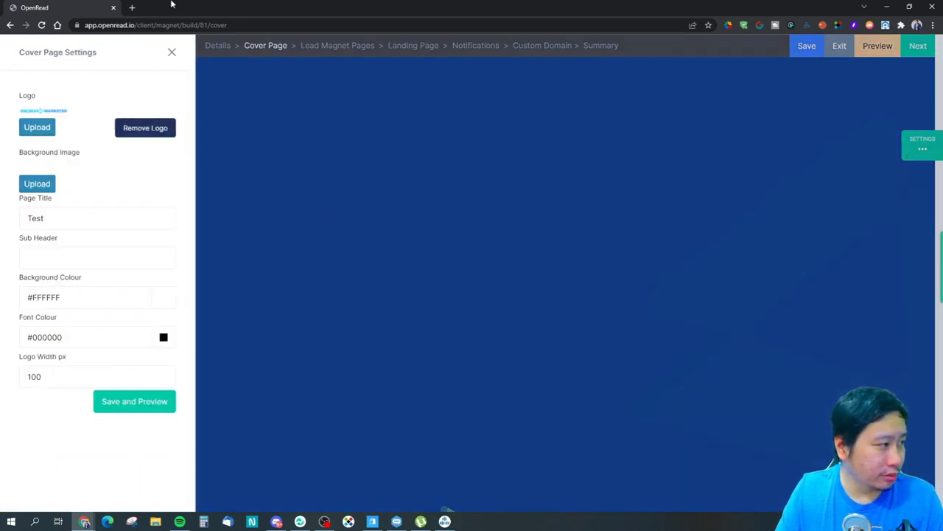
pyautogui.click(44, 185)
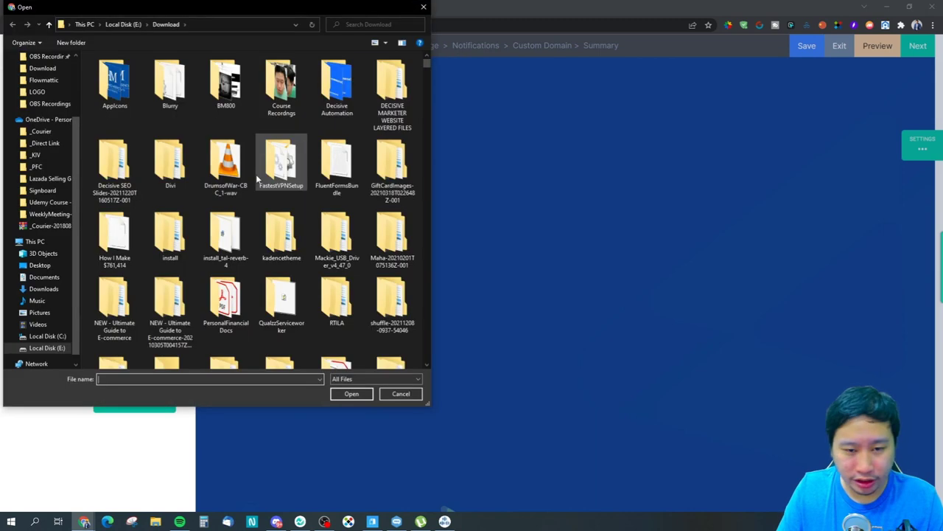
pyautogui.scroll(-10, 199, 280)
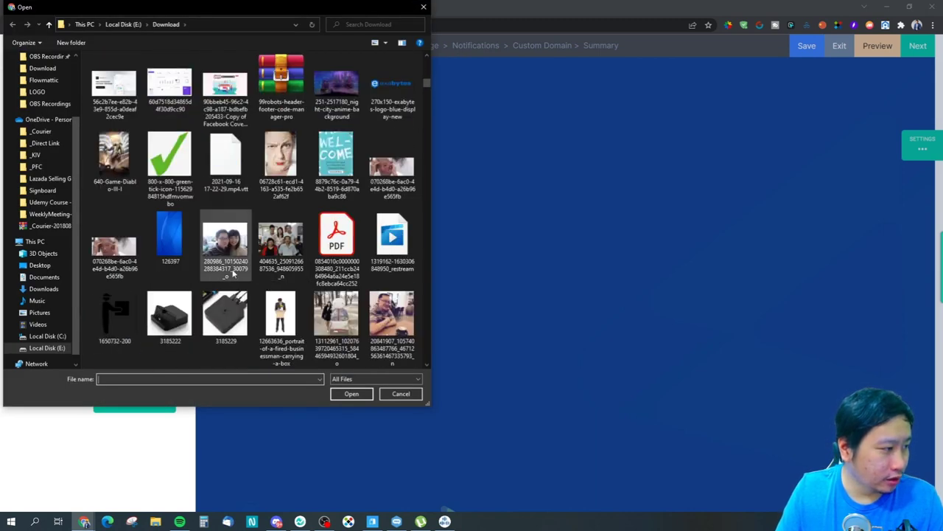
pyautogui.scroll(-10, 236, 288)
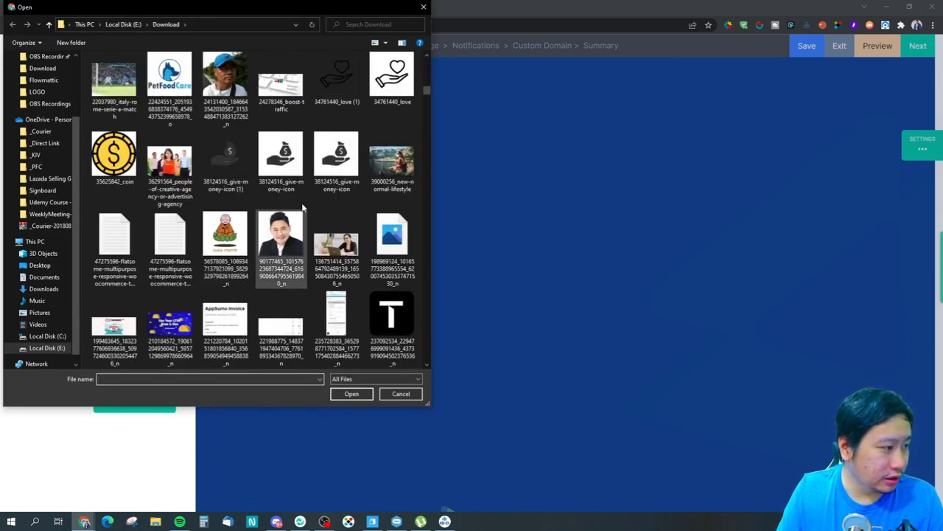
pyautogui.click(391, 161)
pyautogui.click(346, 394)
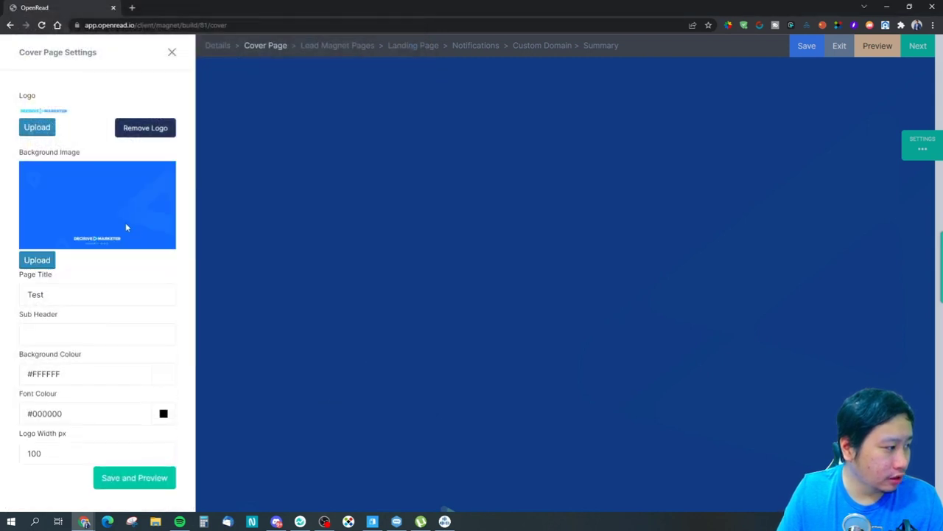
pyautogui.click(134, 477)
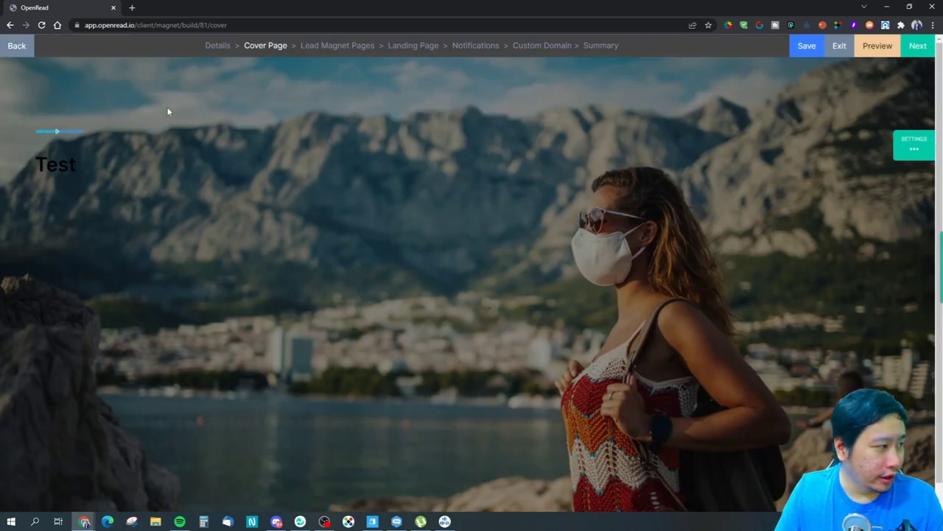
pyautogui.click(910, 154)
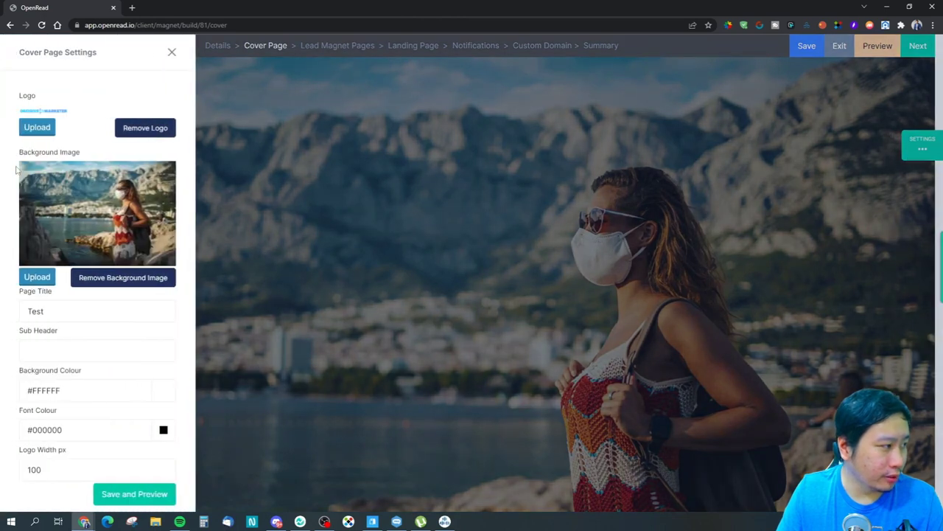
pyautogui.click(60, 432)
pyautogui.press('BackSpace')
pyautogui.press('BackSpace')
pyautogui.press('BackSpace')
pyautogui.press('BackSpace')
pyautogui.press('BackSpace')
pyautogui.press('BackSpace')
pyautogui.write('FFF1F1')
pyautogui.press('BackSpace')
pyautogui.press('BackSpace')
pyautogui.press('BackSpace')
pyautogui.press('BackSpace')
pyautogui.press('BackSpace')
pyautogui.press('BackSpace')
pyautogui.write('000000')
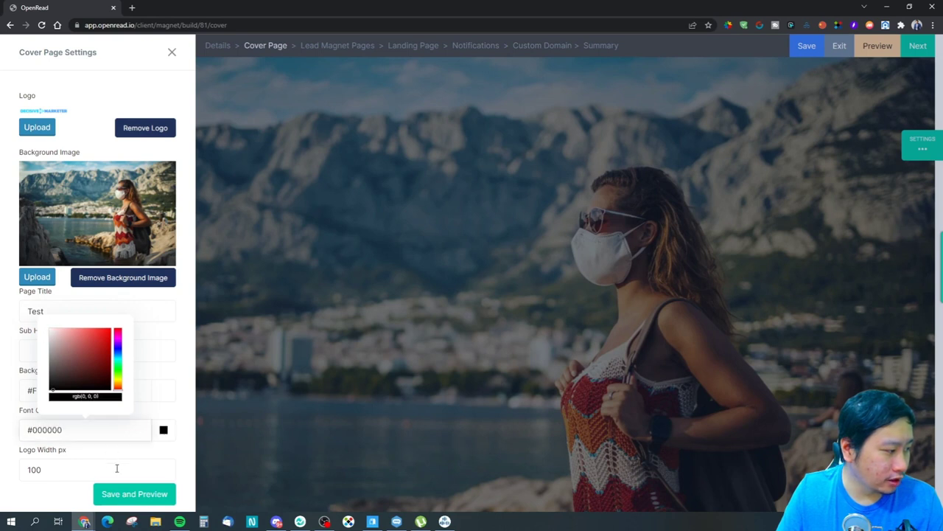
pyautogui.moveTo(70, 427); pyautogui.dragTo(34, 427)
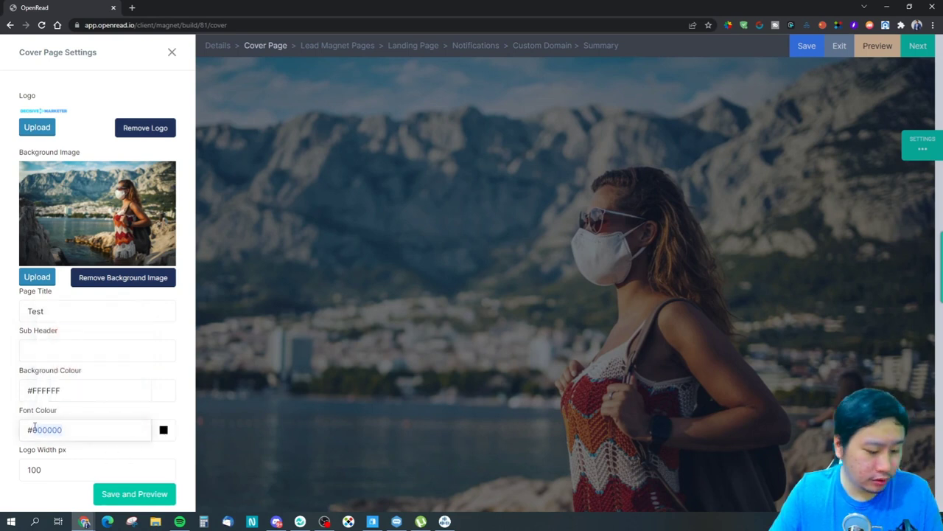
pyautogui.write('00000=')
pyautogui.press('BackSpace')
pyautogui.write('0')
pyautogui.click(141, 402)
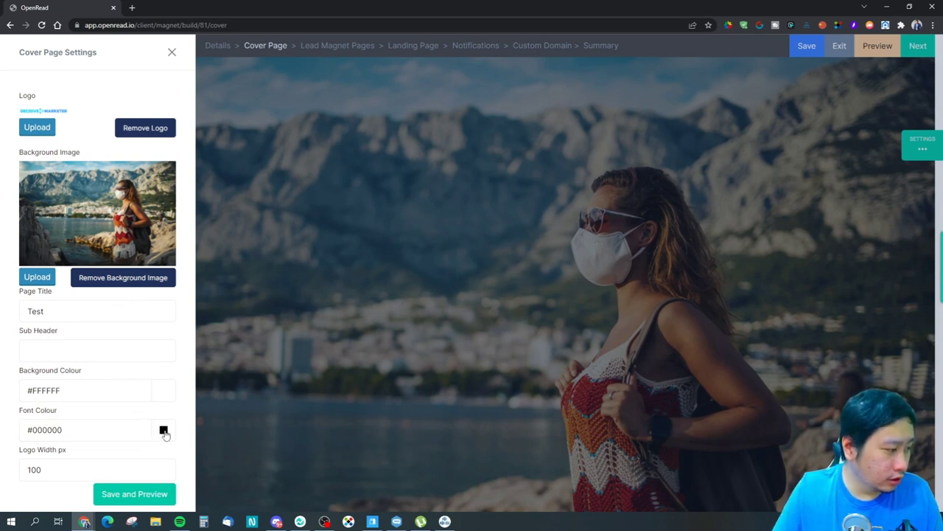
# Set the cover page's font colour to white (#FFFFFF) and save the cover settings.
pyautogui.click(118, 430)
pyautogui.click(58, 353)
pyautogui.moveTo(58, 352); pyautogui.dragTo(48, 326)
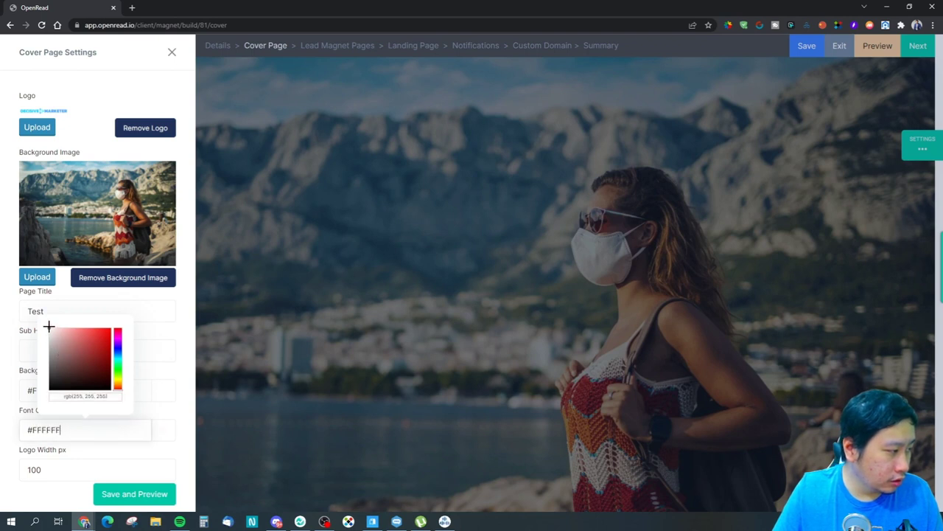
pyautogui.click(41, 465)
pyautogui.click(114, 498)
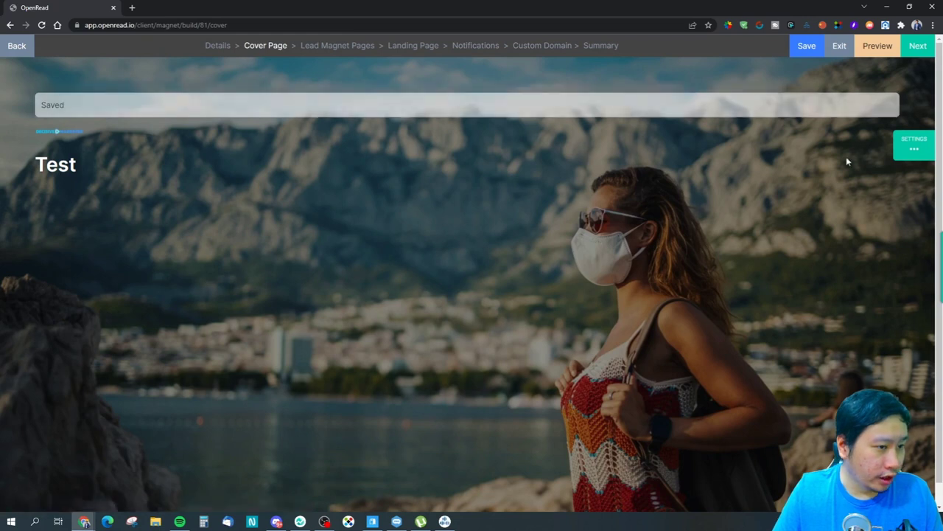
# Change the cover's page title to "Top 10 Tips on Traveling to France" and save it.
pyautogui.click(914, 145)
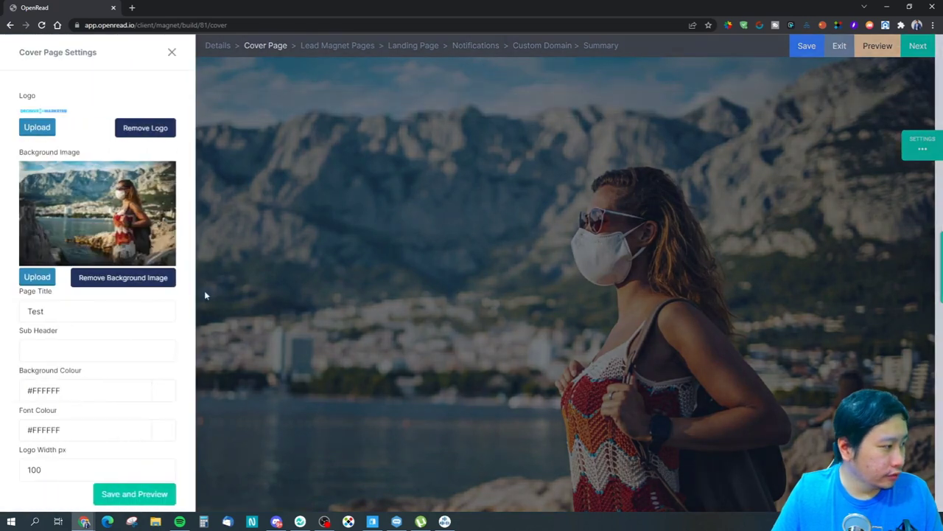
pyautogui.doubleClick(145, 317)
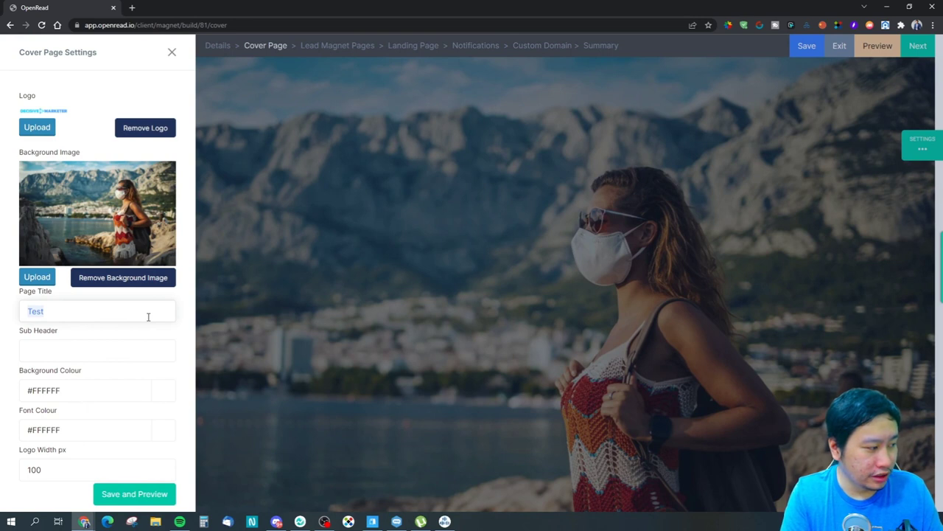
pyautogui.write('Trav')
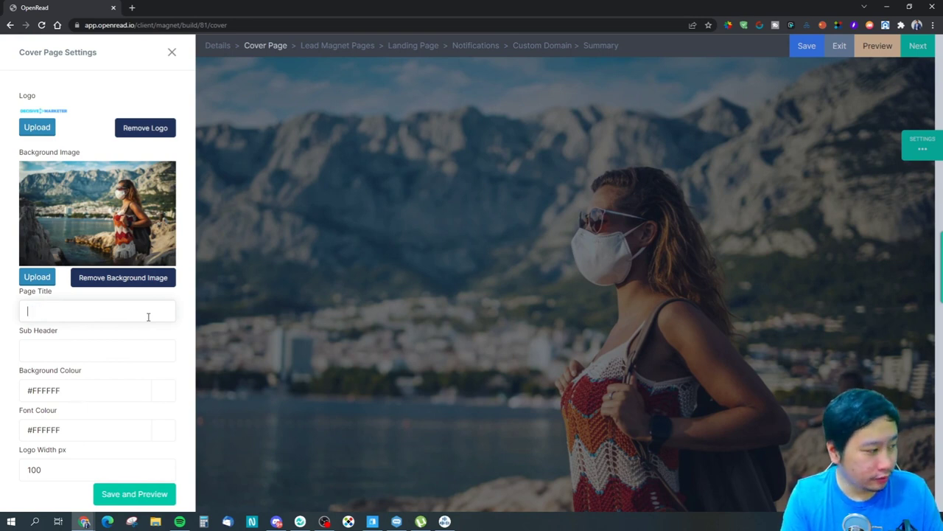
pyautogui.write('Top 10 Tips on Traveling to ')
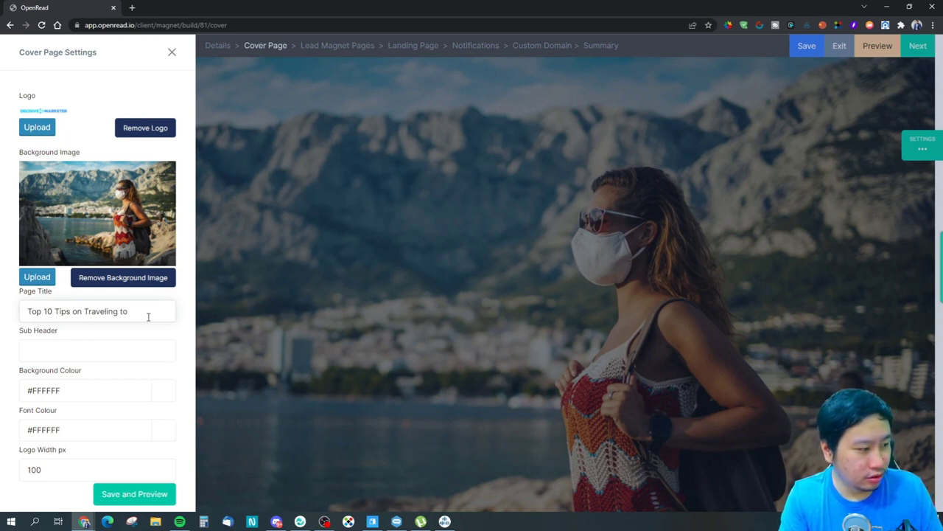
pyautogui.write('France')
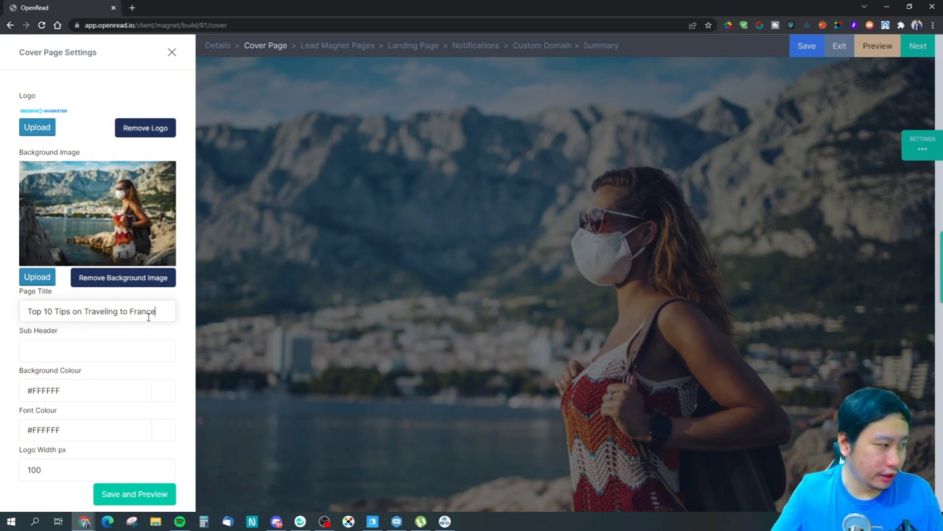
pyautogui.click(135, 492)
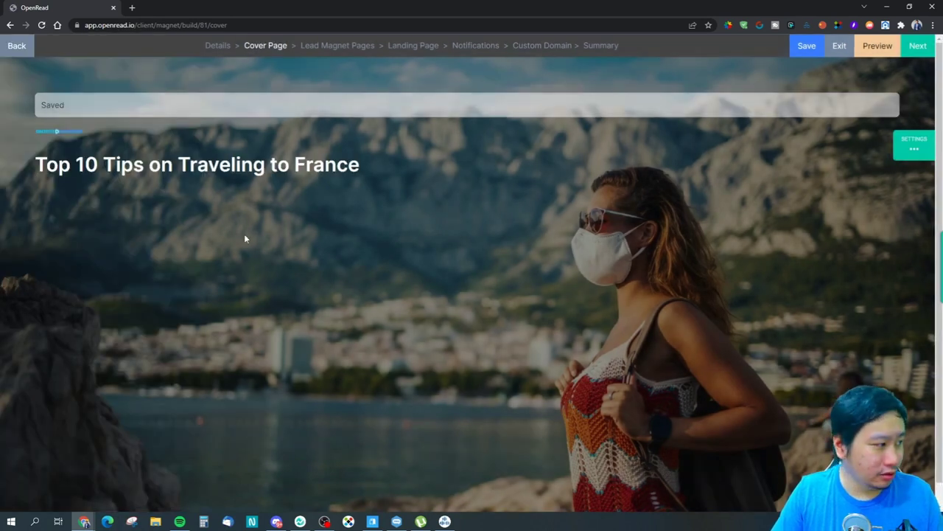
# Replace the cover logo with the white Decisive Marketer logo from the LOGO folder in FINAL LAYERED FILES.
pyautogui.click(914, 144)
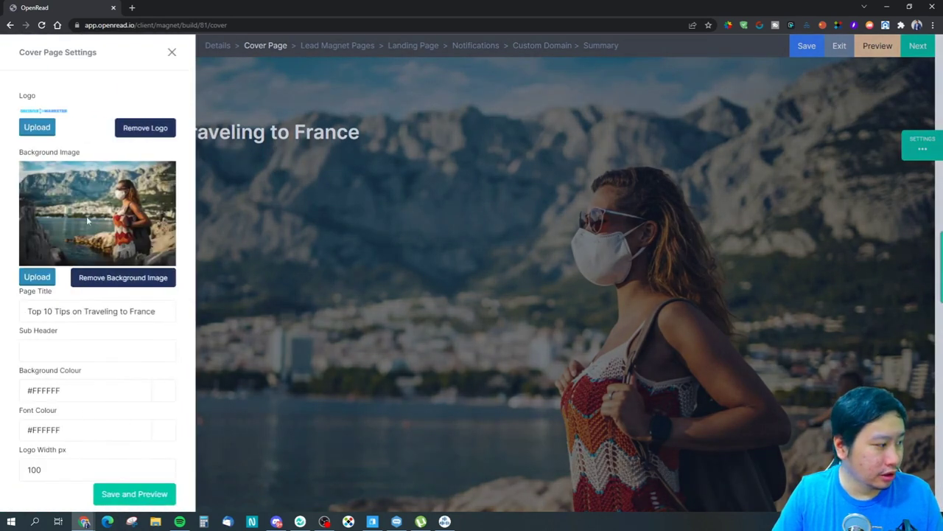
pyautogui.click(39, 127)
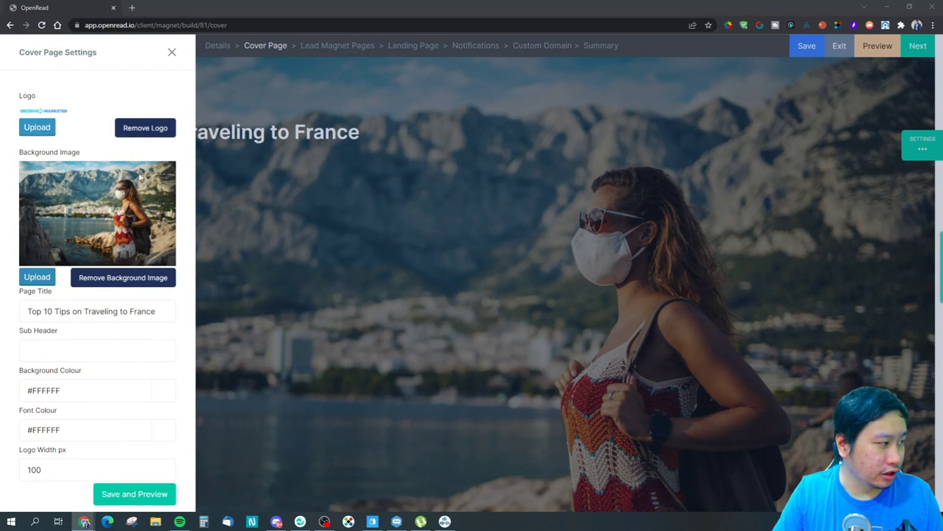
pyautogui.doubleClick(372, 84)
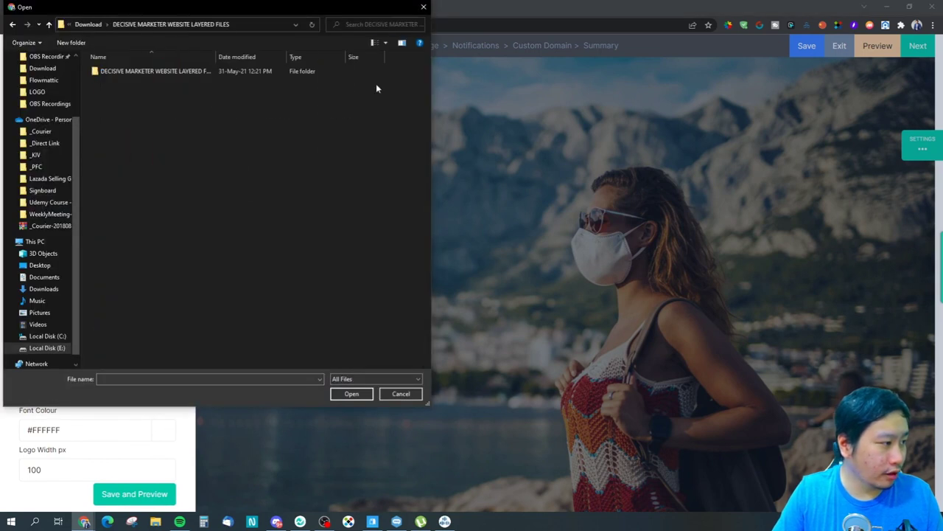
pyautogui.doubleClick(177, 71)
pyautogui.doubleClick(131, 71)
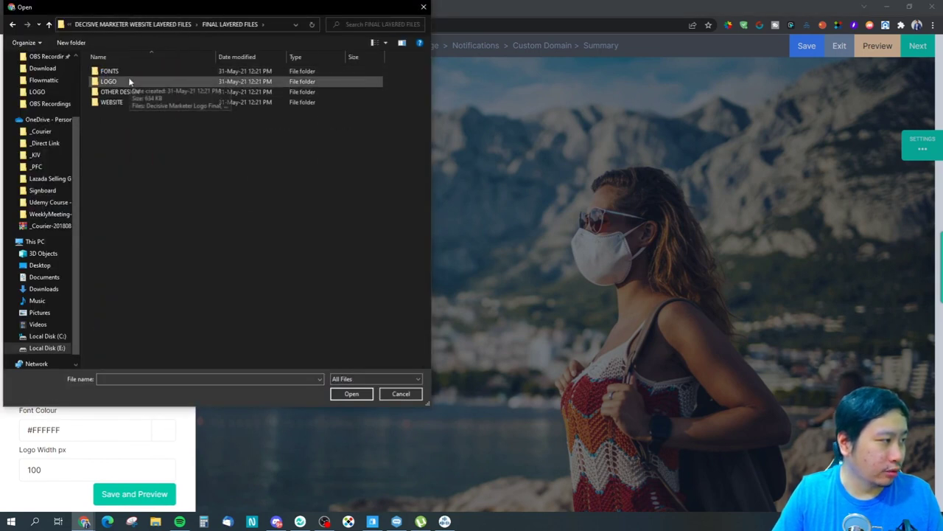
pyautogui.doubleClick(129, 81)
pyautogui.click(228, 85)
pyautogui.click(346, 394)
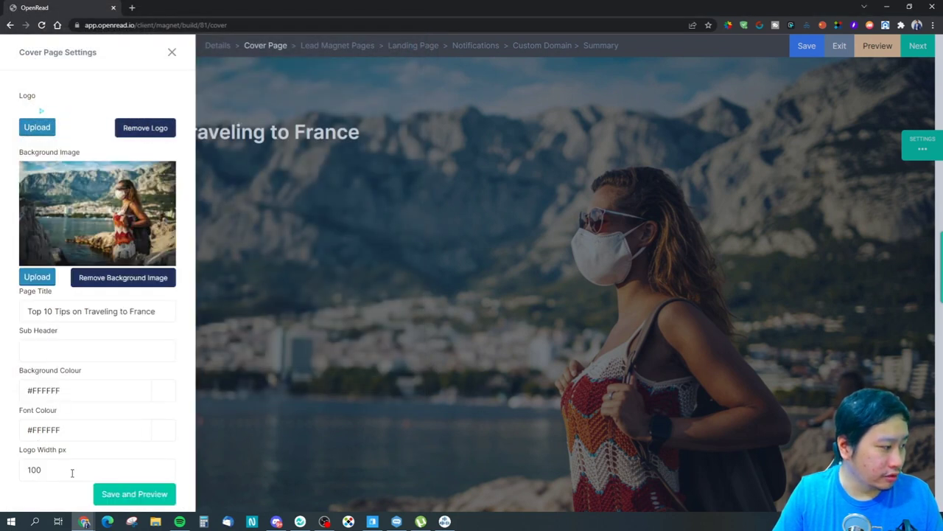
# Set the cover's logo width to 30 px and save the settings.
pyautogui.moveTo(70, 475); pyautogui.dragTo(3, 467)
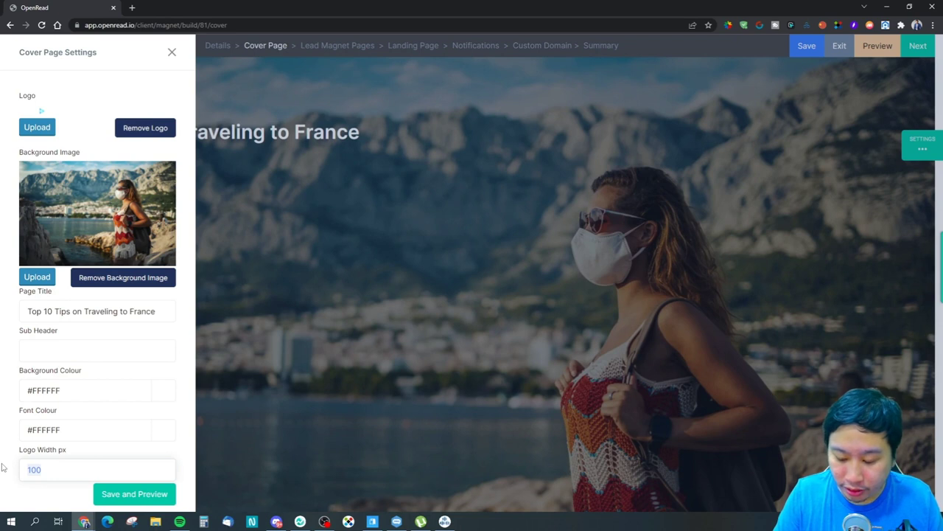
pyautogui.write('30')
pyautogui.click(134, 494)
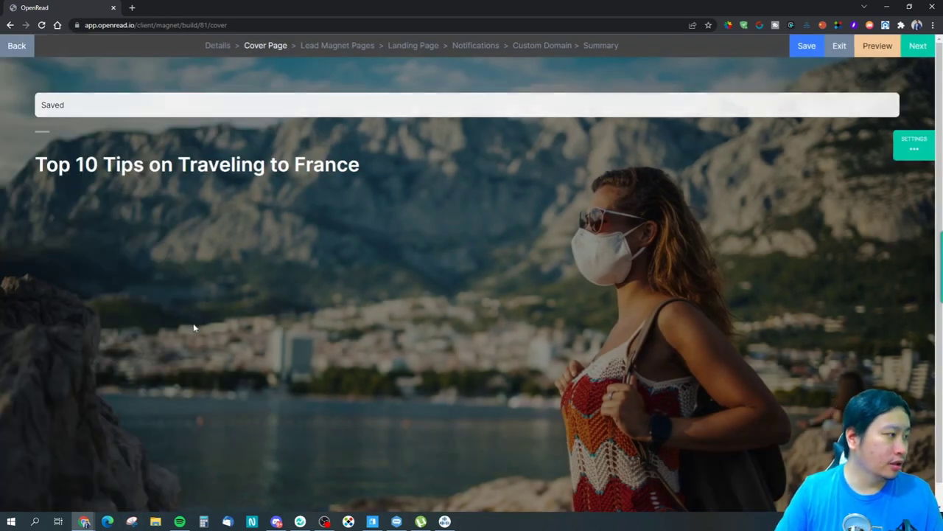
# Increase the cover's logo width to 300 px and save the settings.
pyautogui.click(914, 147)
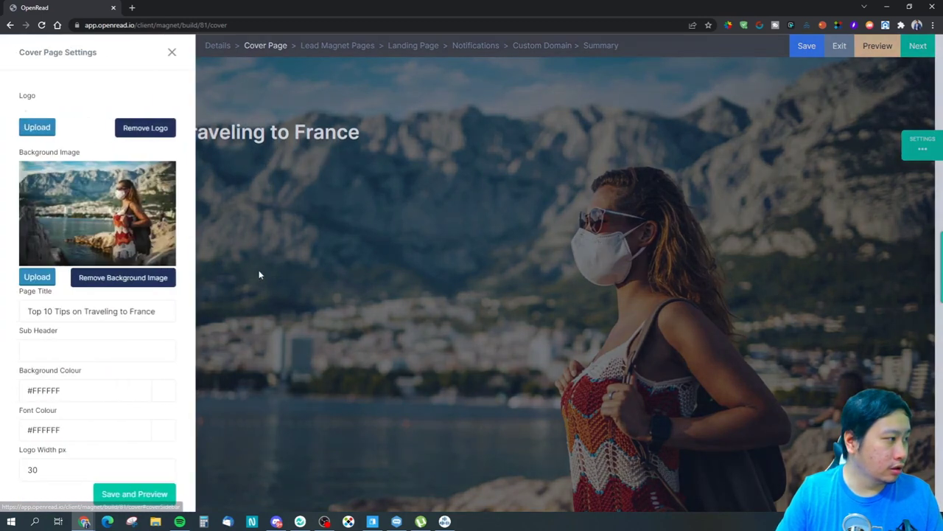
pyautogui.click(40, 469)
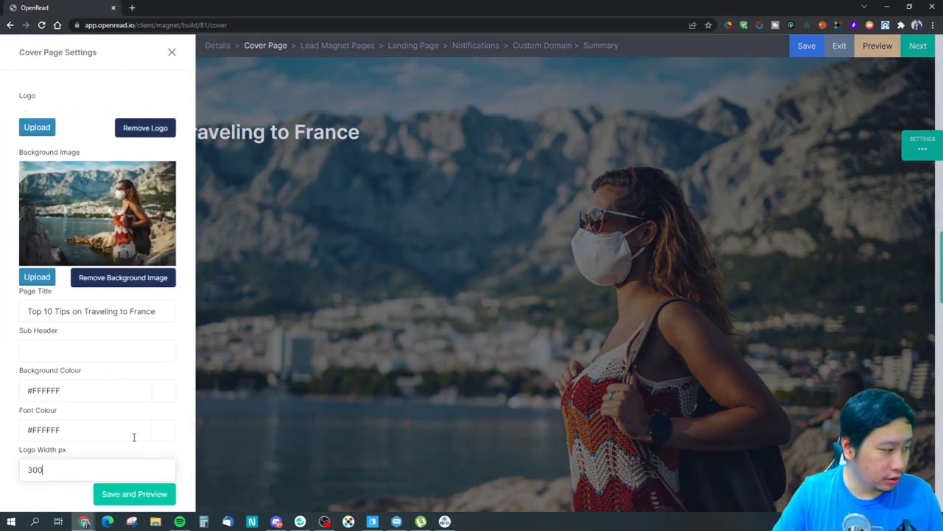
pyautogui.write('0')
pyautogui.click(134, 494)
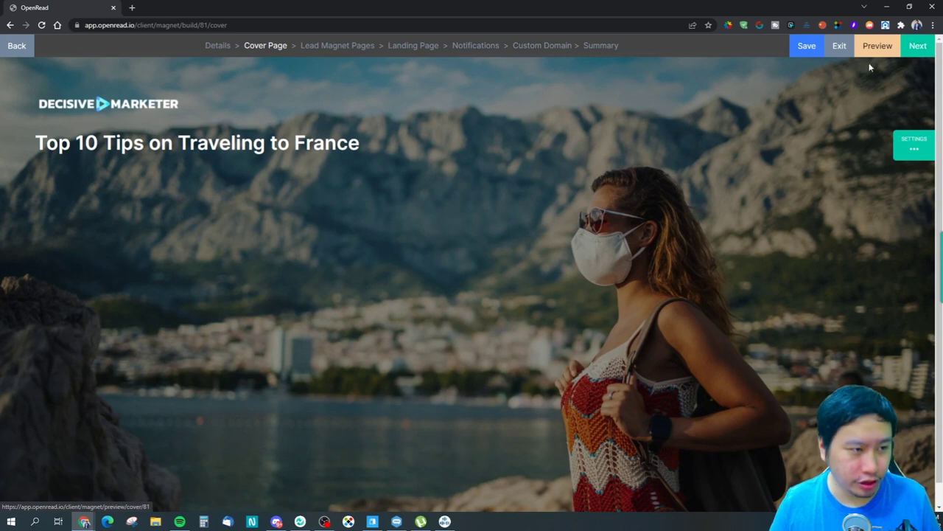
# Continue to the lead magnet pages and add a second page.
pyautogui.click(920, 47)
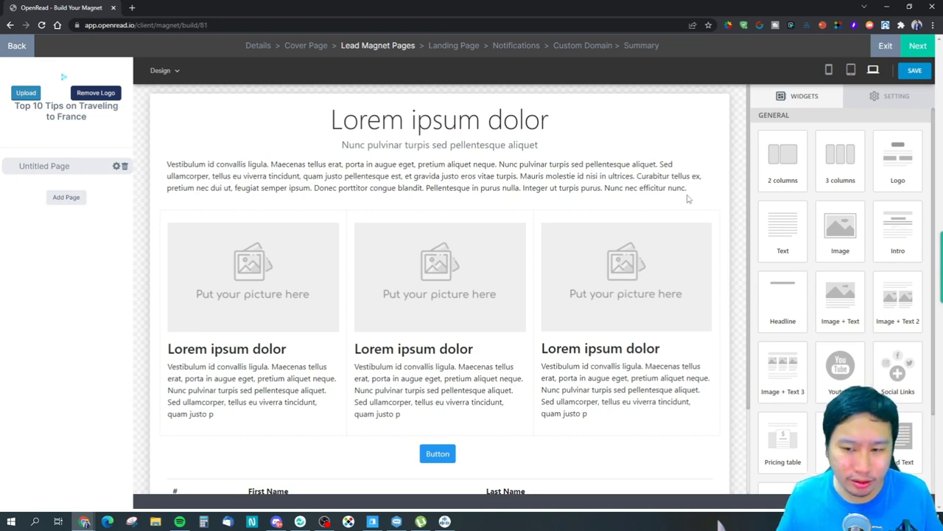
pyautogui.click(66, 197)
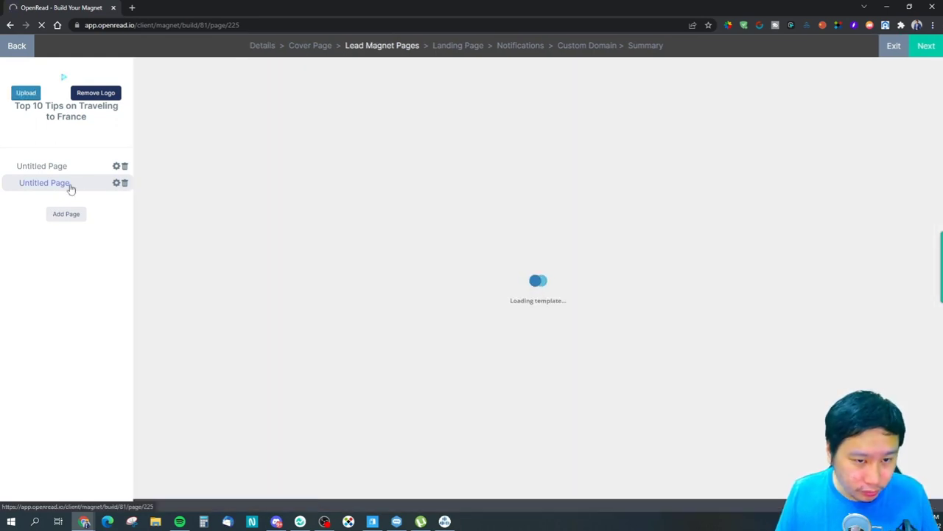
# Look at the new page's title setting and its content properties.
pyautogui.click(116, 183)
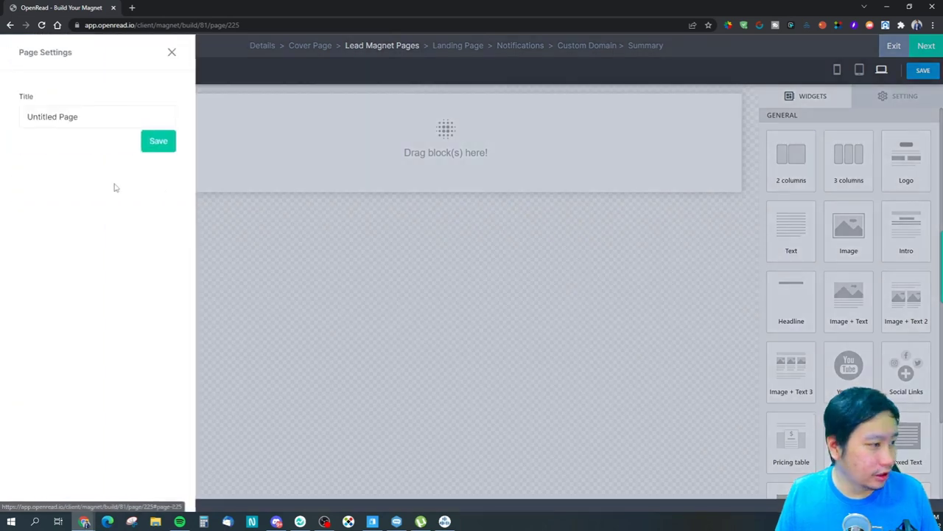
pyautogui.click(171, 51)
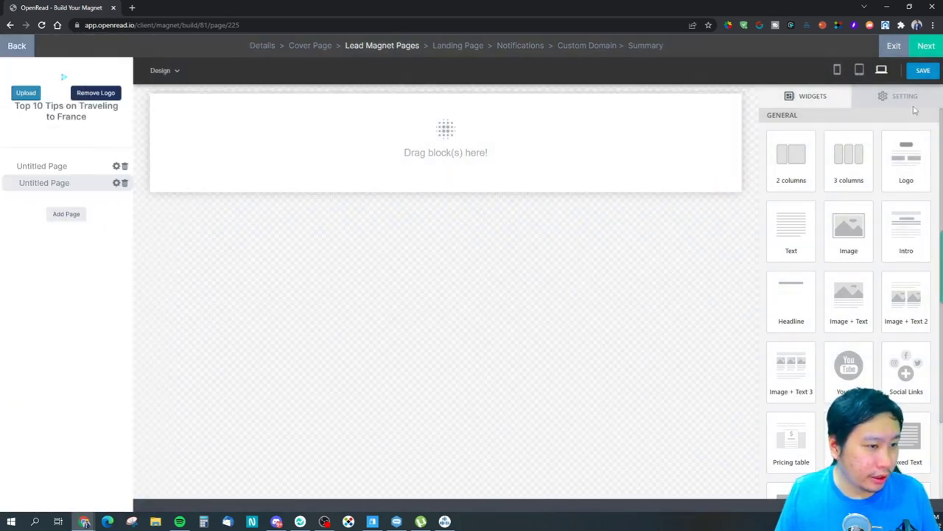
pyautogui.click(901, 103)
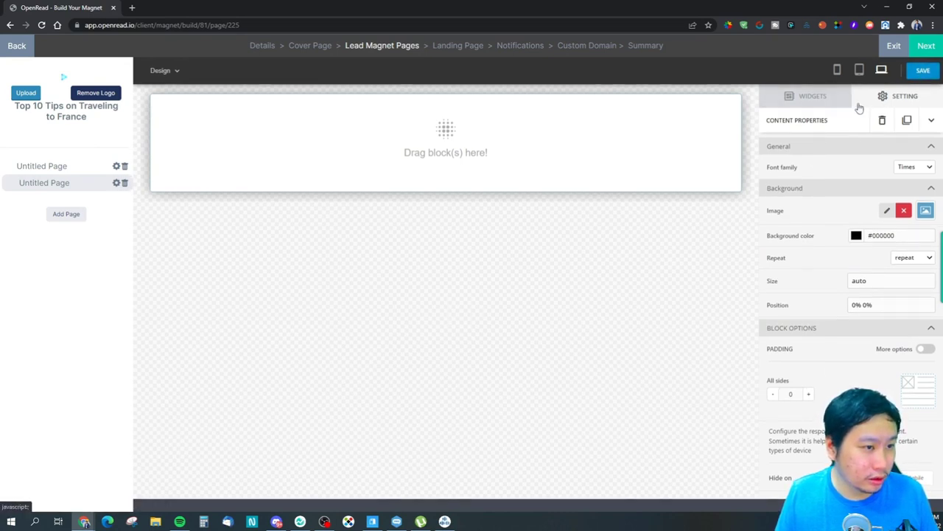
pyautogui.click(811, 98)
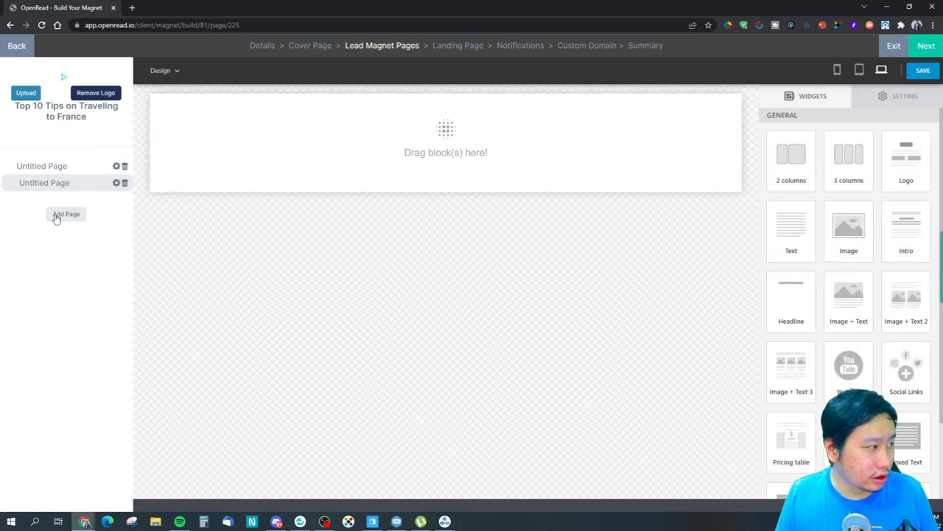
# Rename the first untitled page as "Front Page" and save the title.
pyautogui.click(61, 168)
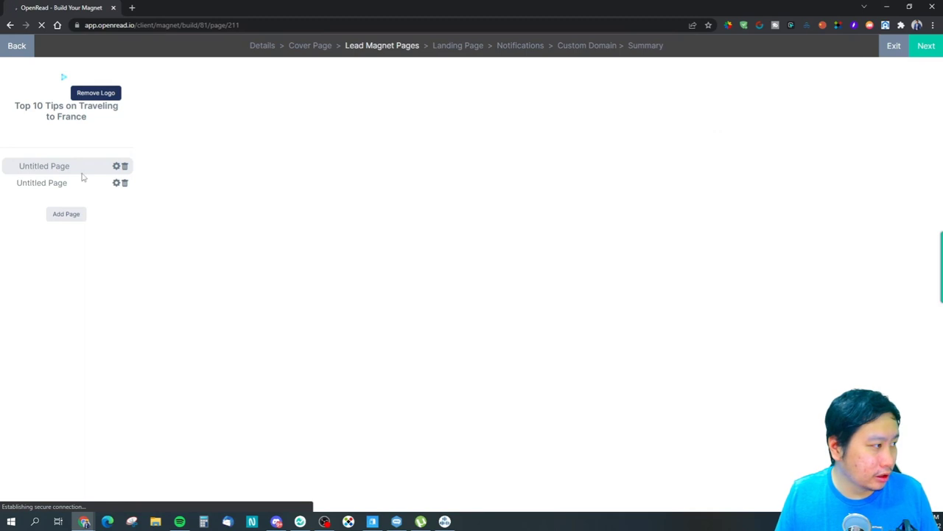
pyautogui.click(117, 165)
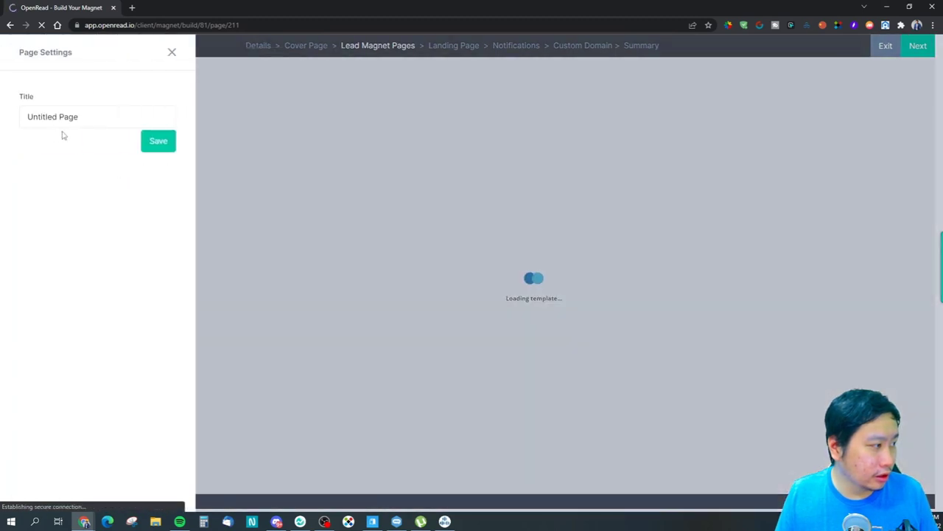
pyautogui.tripleClick(86, 108)
pyautogui.write('Front')
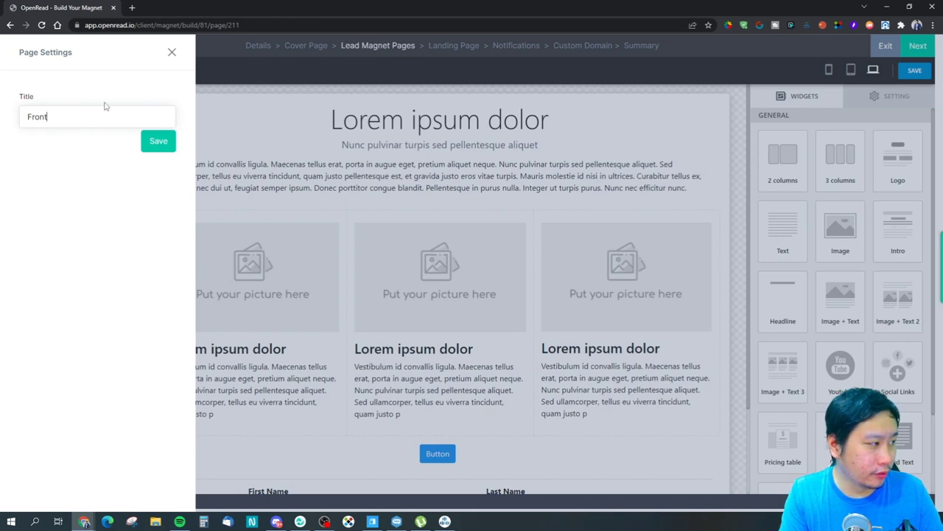
pyautogui.write(' Page')
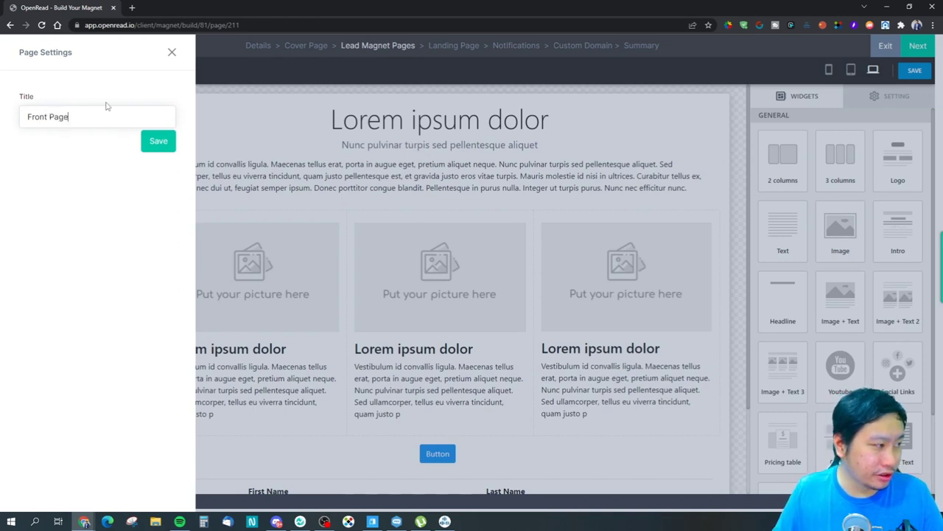
pyautogui.click(157, 141)
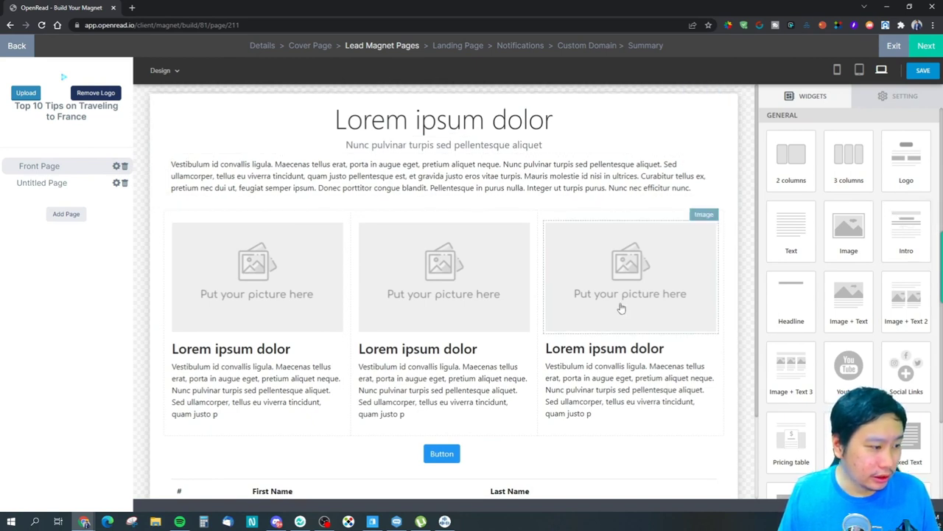
# Insert a Logo block at the top of the Front Page and inspect its image and block properties.
pyautogui.scroll(-1, 621, 307)
pyautogui.scroll(1, 622, 310)
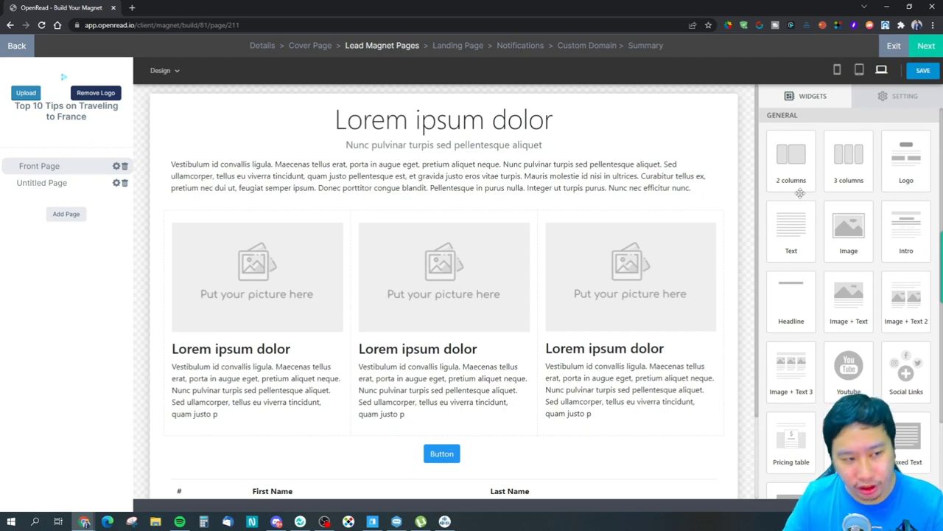
pyautogui.moveTo(918, 177); pyautogui.dragTo(461, 103)
pyautogui.click(469, 133)
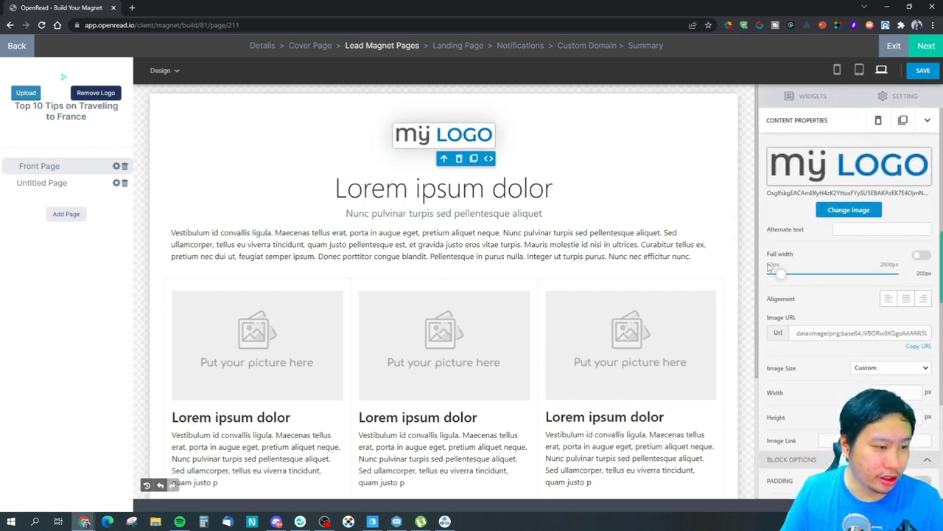
pyautogui.click(605, 173)
pyautogui.click(508, 144)
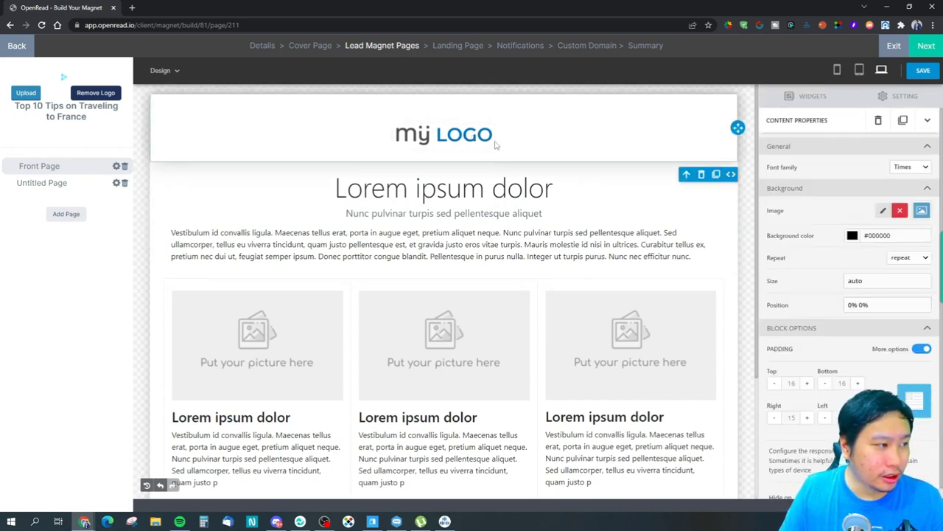
# Insert an extra Intro block directly below the logo and delete the upper of the two intros.
pyautogui.click(821, 97)
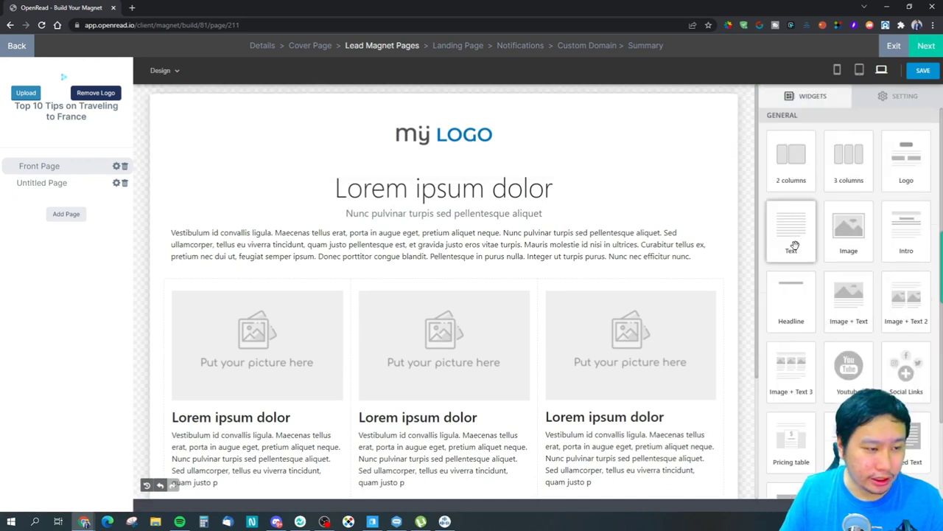
pyautogui.moveTo(899, 240); pyautogui.dragTo(593, 223)
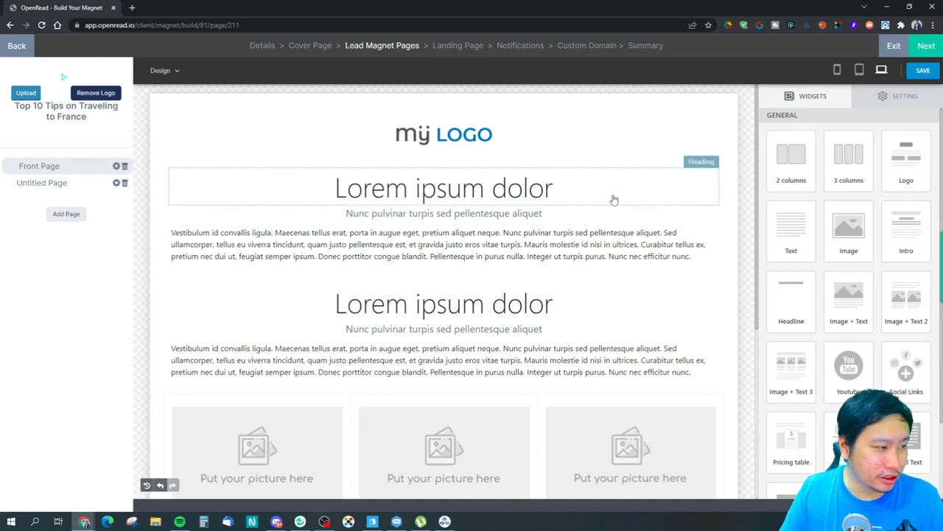
pyautogui.click(723, 206)
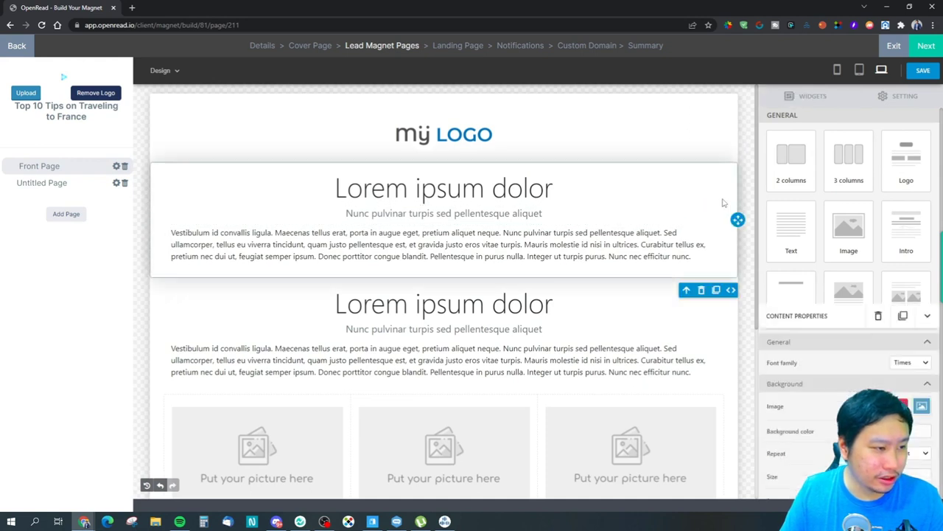
pyautogui.click(701, 291)
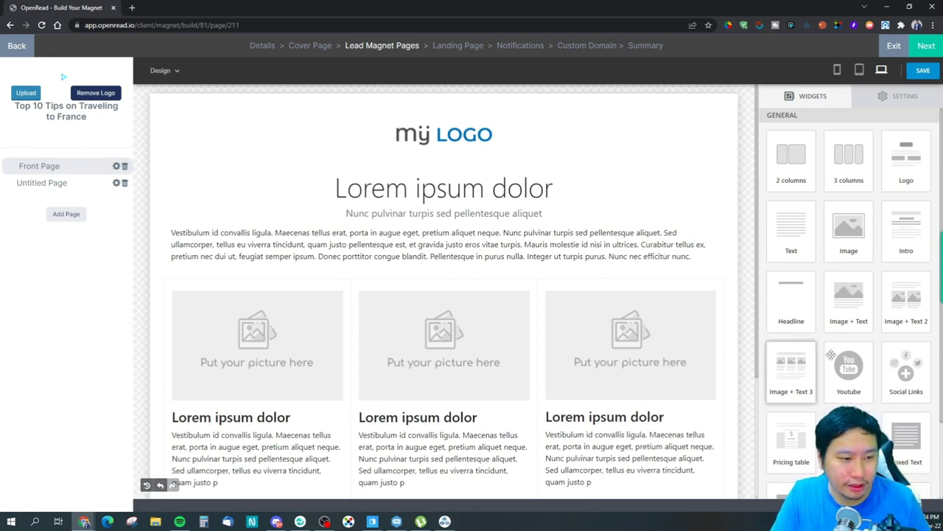
# Add a Youtube block below the logo and a Social Links block beneath the video.
pyautogui.scroll(-1, 859, 346)
pyautogui.moveTo(841, 324); pyautogui.dragTo(451, 166)
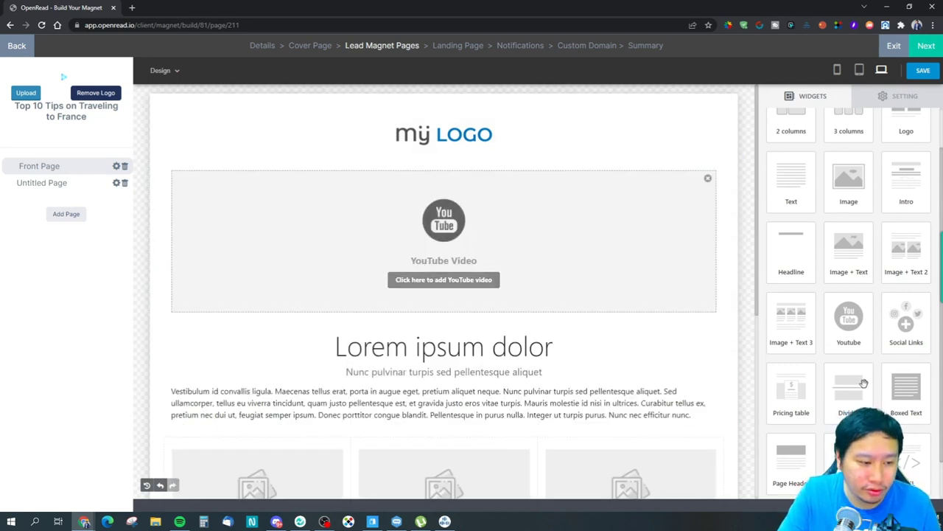
pyautogui.scroll(-1, 807, 372)
pyautogui.moveTo(906, 272); pyautogui.dragTo(512, 337)
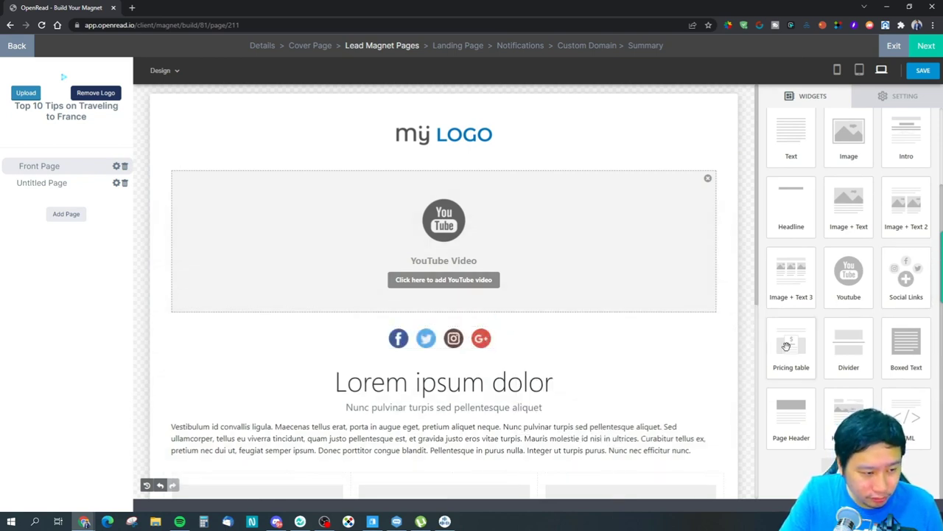
# Add a Pricing table block below the social icons and a Boxed Text block beneath the table.
pyautogui.moveTo(790, 348); pyautogui.dragTo(516, 354)
pyautogui.scroll(-2, 592, 296)
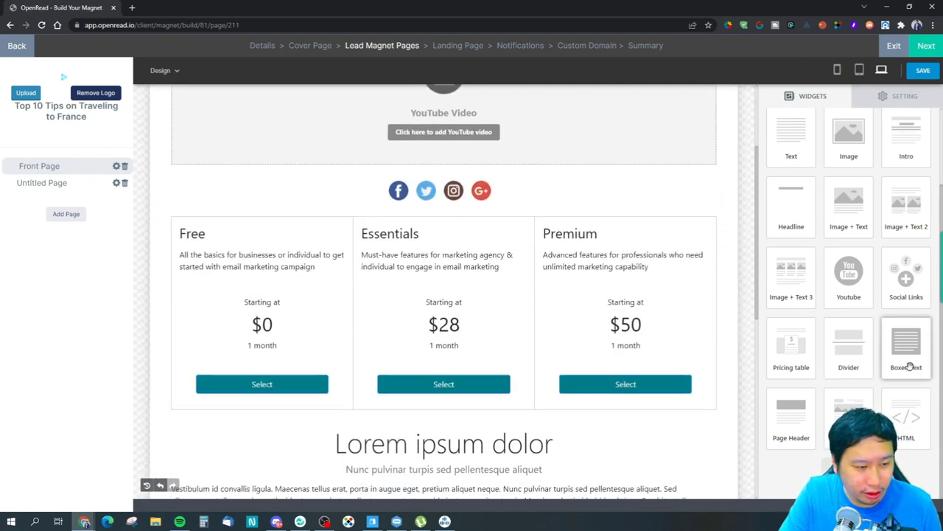
pyautogui.moveTo(910, 361); pyautogui.dragTo(590, 407)
pyautogui.scroll(-2, 590, 407)
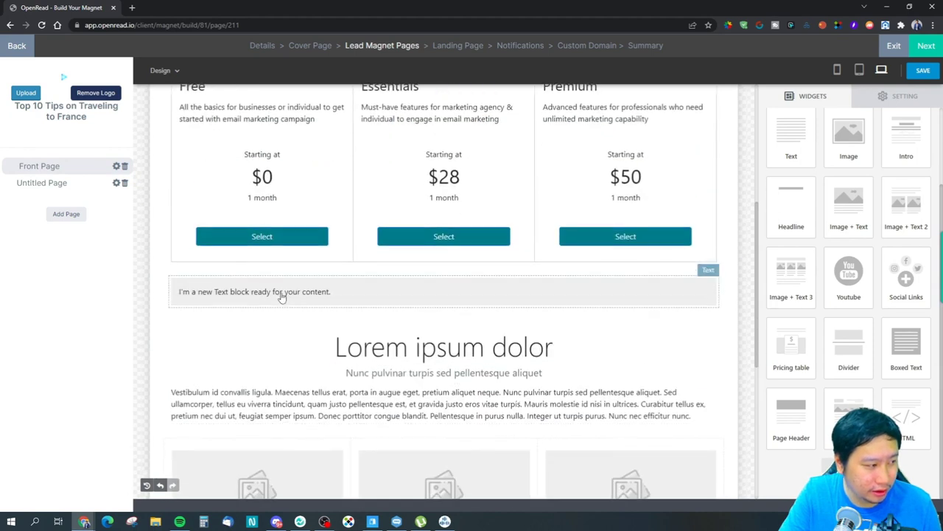
# Add Page Header, Hero Image and HTML blocks in that order below the boxed text.
pyautogui.moveTo(788, 421); pyautogui.dragTo(505, 323)
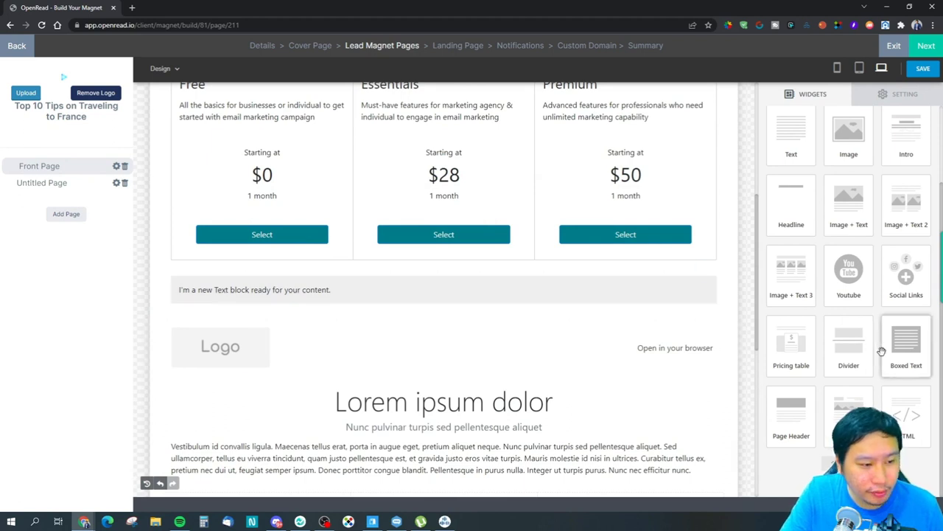
pyautogui.moveTo(861, 406); pyautogui.dragTo(560, 381)
pyautogui.scroll(-1, 409, 339)
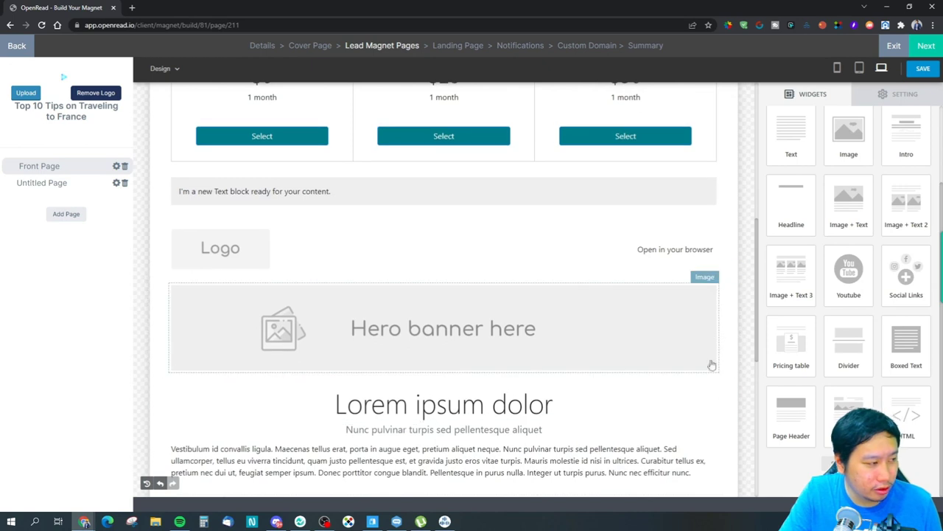
pyautogui.moveTo(906, 417); pyautogui.dragTo(453, 369)
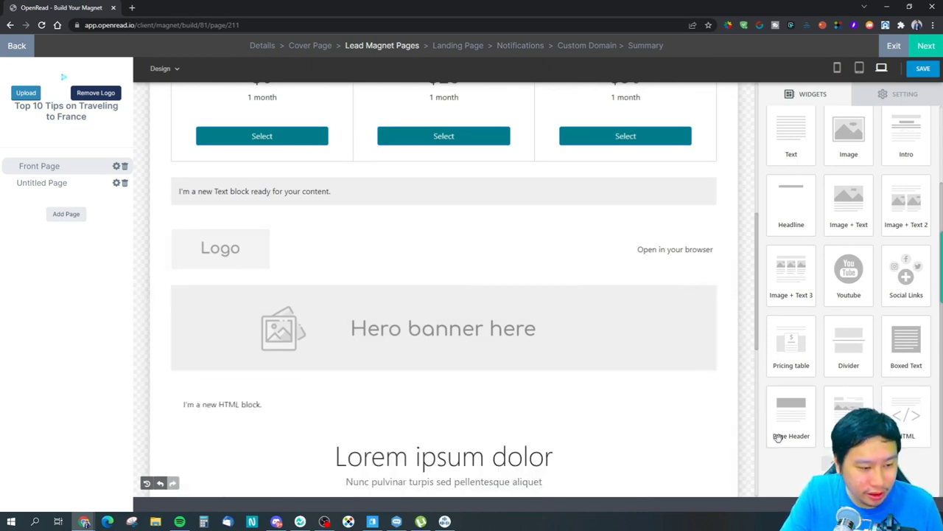
# Insert an Articles block below the hero banner and an Articles - RTL block above it.
pyautogui.scroll(-2, 842, 407)
pyautogui.scroll(-1, 842, 407)
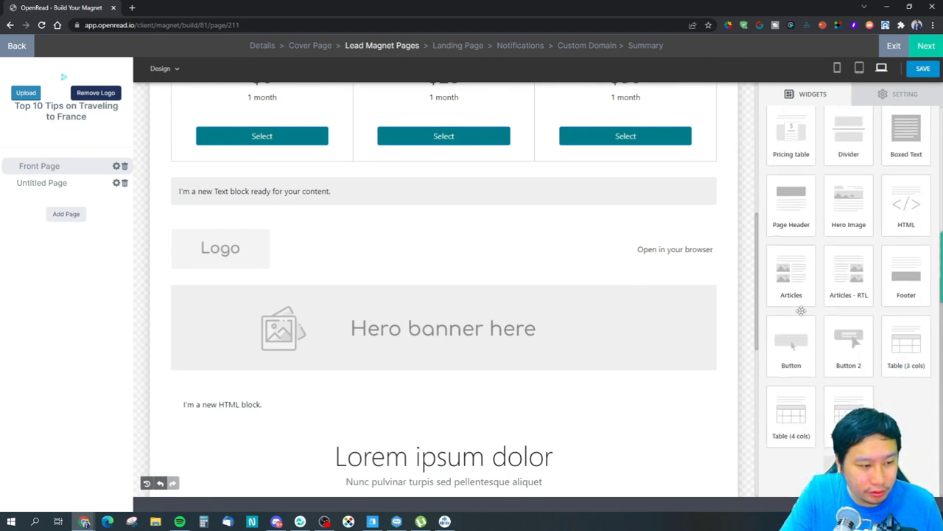
pyautogui.moveTo(791, 274); pyautogui.dragTo(508, 385)
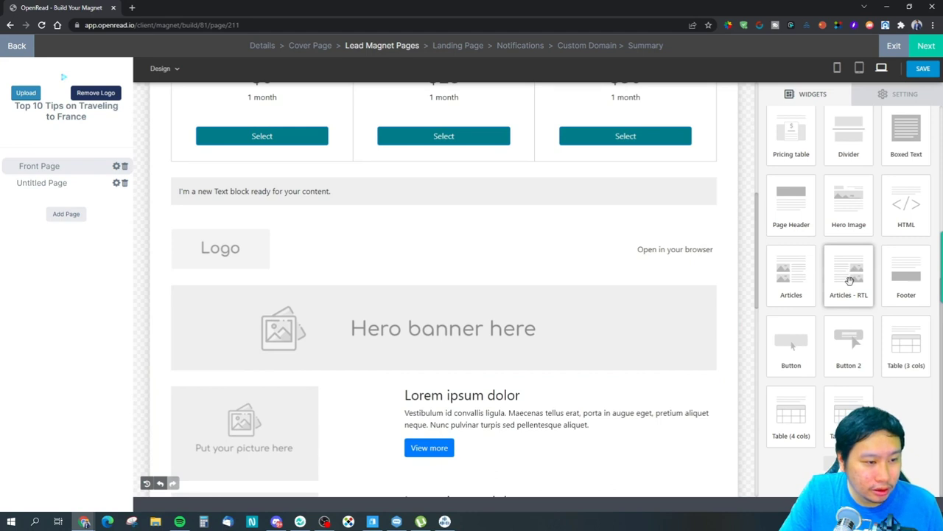
pyautogui.moveTo(850, 280); pyautogui.dragTo(528, 428)
pyautogui.scroll(-3, 567, 407)
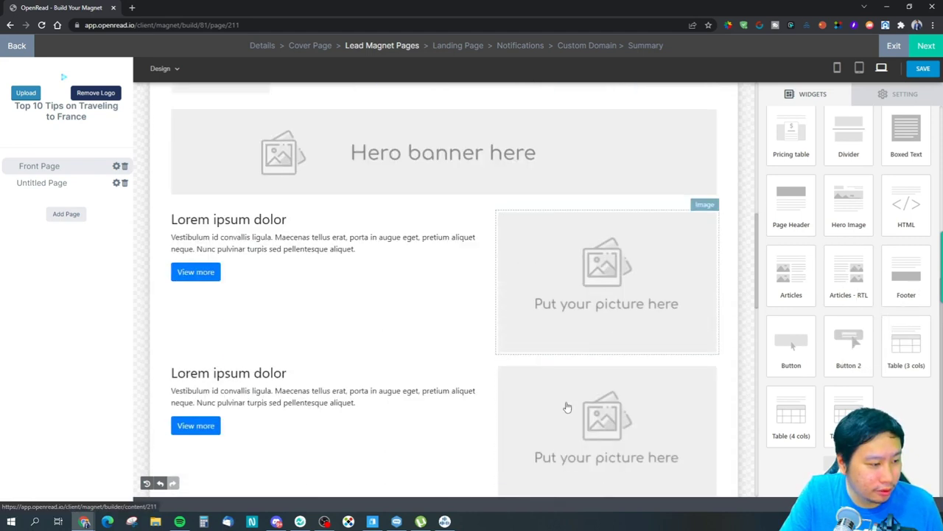
pyautogui.scroll(-3, 467, 308)
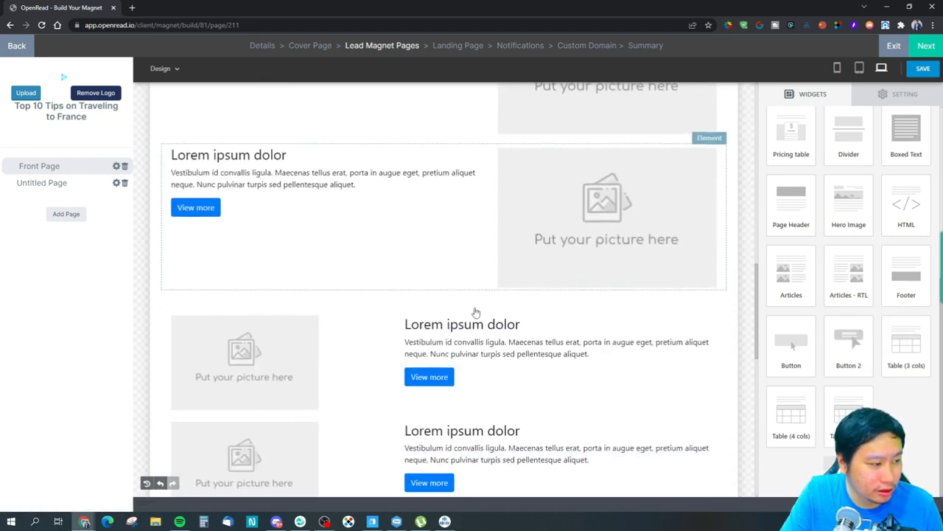
pyautogui.scroll(4, 475, 313)
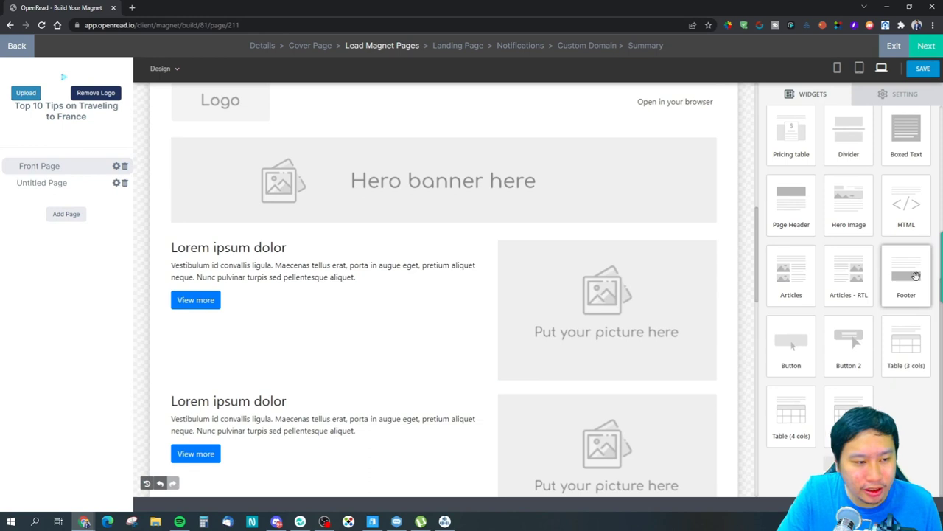
# Add a Footer block at the end of the page, below the names table.
pyautogui.scroll(-10, 565, 370)
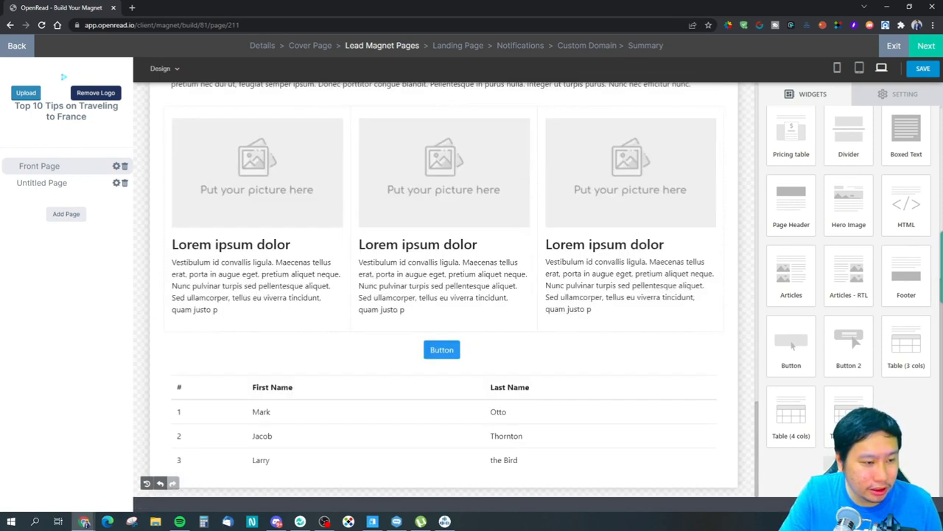
pyautogui.moveTo(848, 342); pyautogui.dragTo(569, 480)
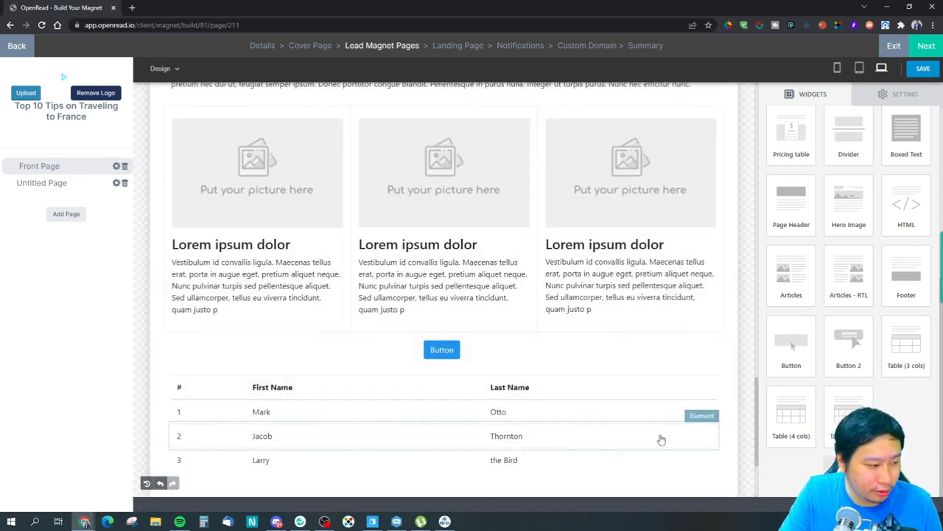
pyautogui.scroll(-2, 646, 436)
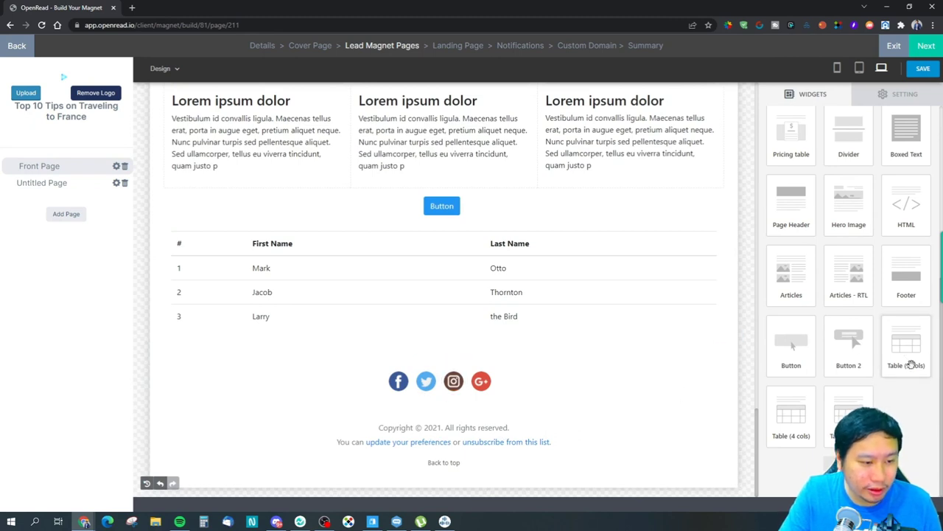
# Add a Button block and a Button 2 block between the existing button and the names table.
pyautogui.scroll(1, 477, 294)
pyautogui.scroll(2, 478, 294)
pyautogui.moveTo(792, 350); pyautogui.dragTo(471, 324)
pyautogui.moveTo(848, 341); pyautogui.dragTo(546, 385)
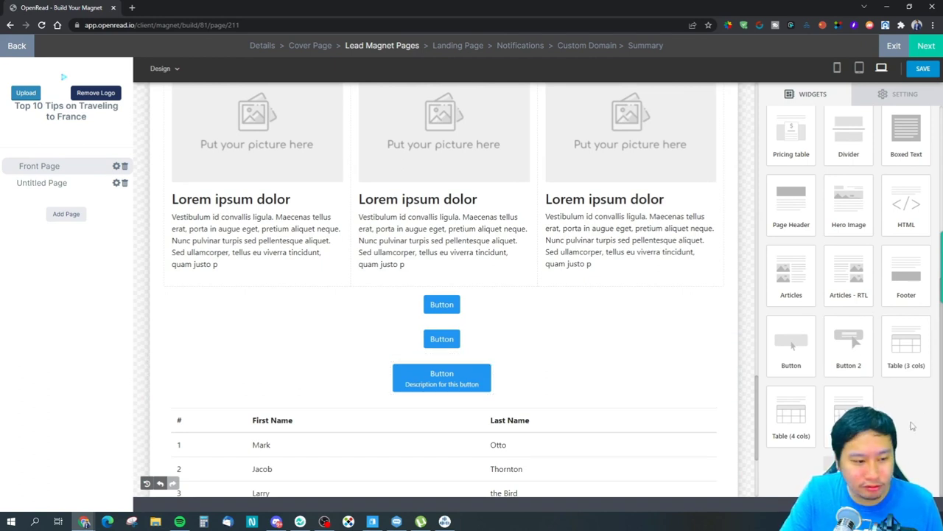
pyautogui.scroll(4, 855, 289)
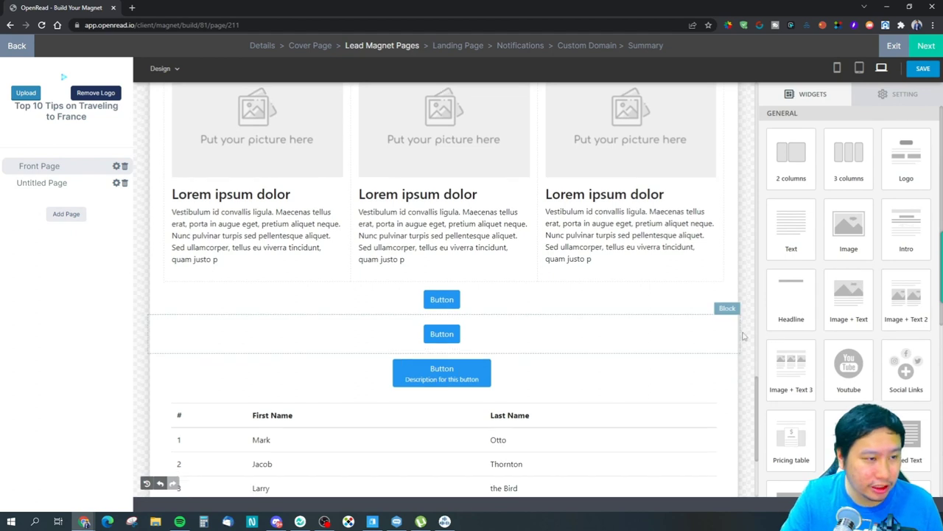
# Look through the remaining widgets and review the assembled Front Page from its closing table back up to the logo.
pyautogui.scroll(-1, 753, 337)
pyautogui.scroll(-4, 834, 353)
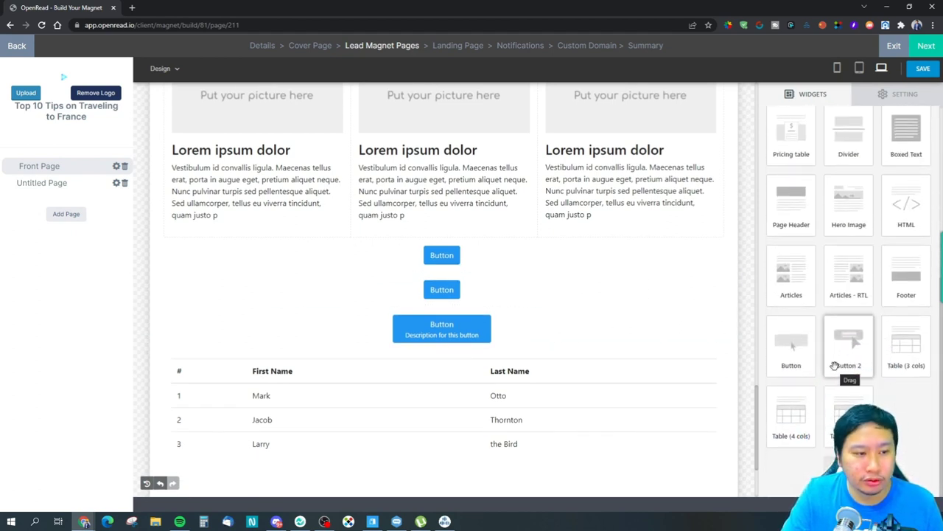
pyautogui.scroll(1, 870, 339)
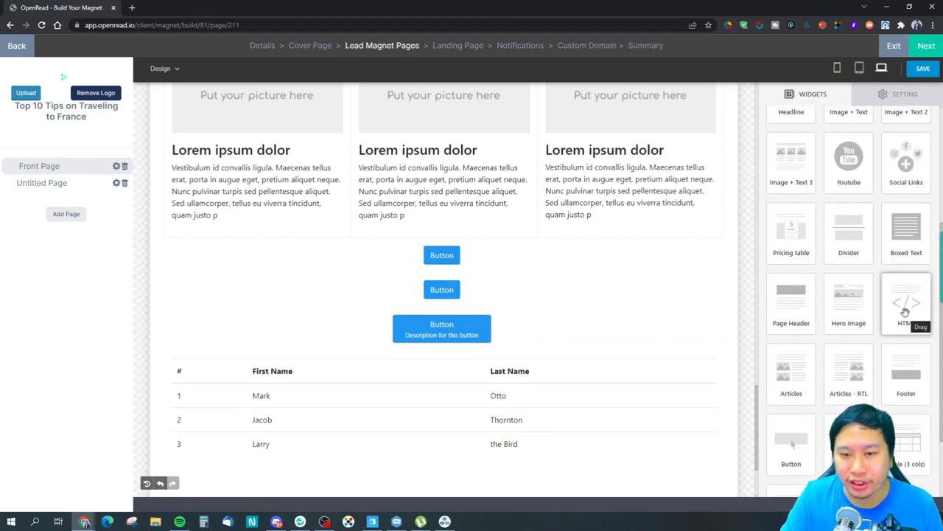
pyautogui.moveTo(905, 312); pyautogui.dragTo(581, 270)
pyautogui.scroll(10, 587, 265)
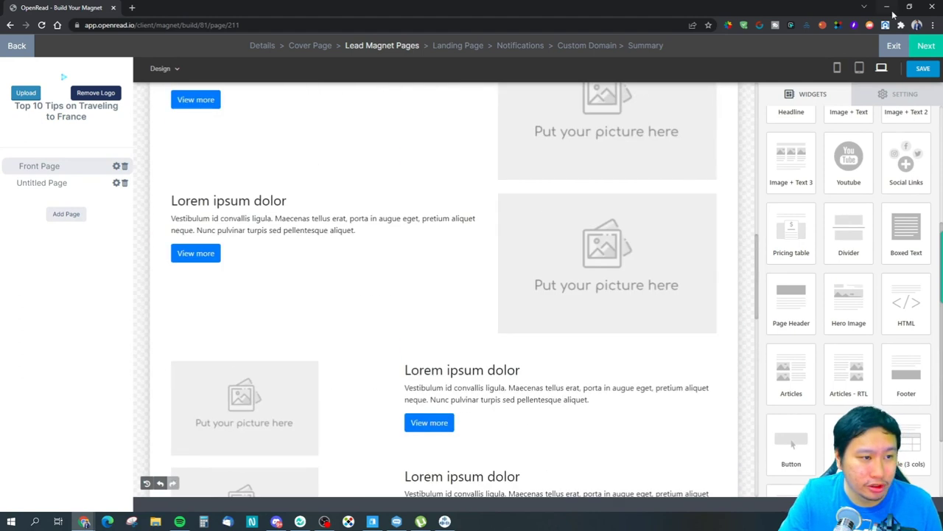
pyautogui.scroll(10, 648, 147)
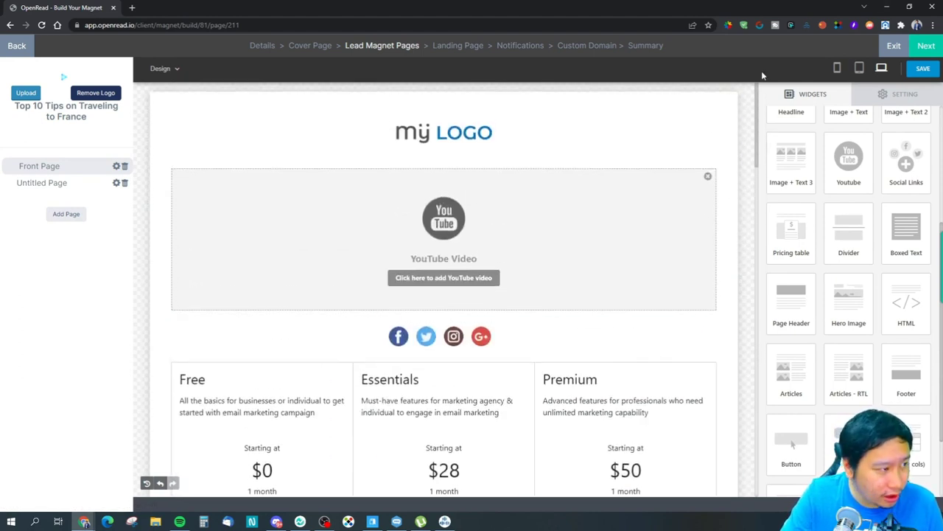
# Open the Untitled Page and add 2 columns, 3 columns, Logo and Image + Text blocks in that order.
pyautogui.click(23, 184)
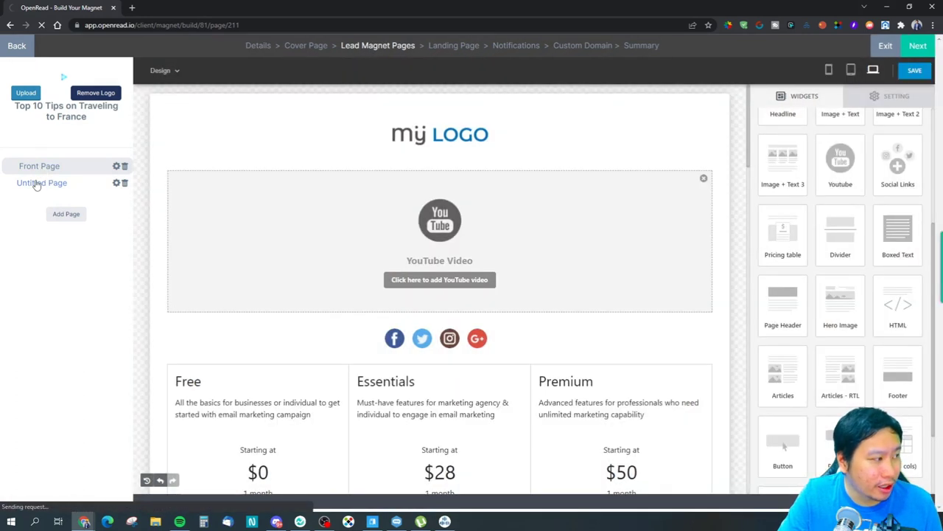
pyautogui.click(37, 185)
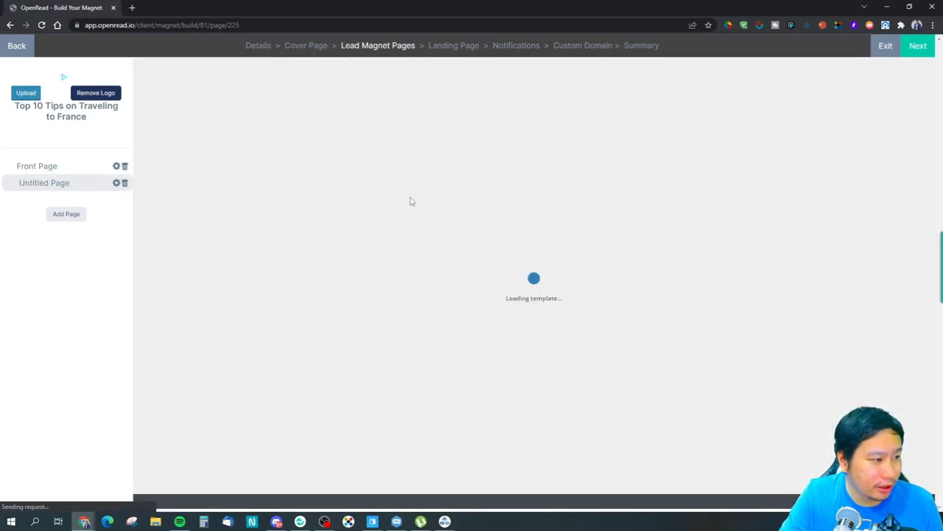
pyautogui.moveTo(794, 183); pyautogui.dragTo(483, 134)
pyautogui.moveTo(840, 179); pyautogui.dragTo(493, 158)
pyautogui.moveTo(894, 158); pyautogui.dragTo(583, 234)
pyautogui.moveTo(841, 301); pyautogui.dragTo(546, 282)
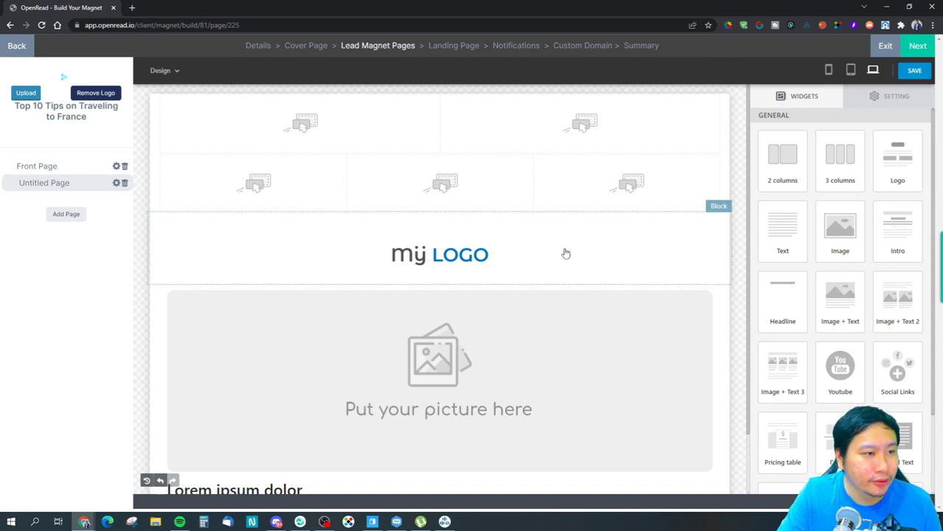
# Examine the Untitled Page's content properties and the available font families.
pyautogui.click(885, 96)
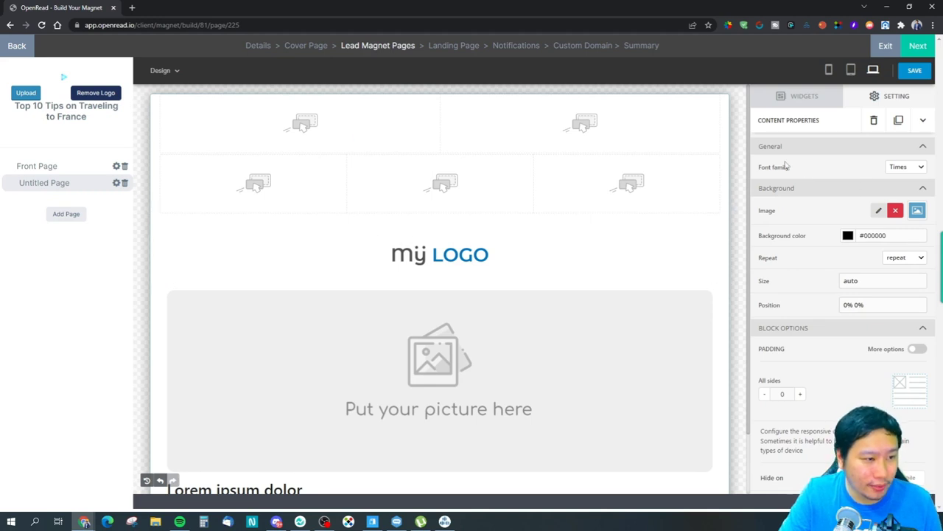
pyautogui.click(900, 168)
pyautogui.click(900, 168)
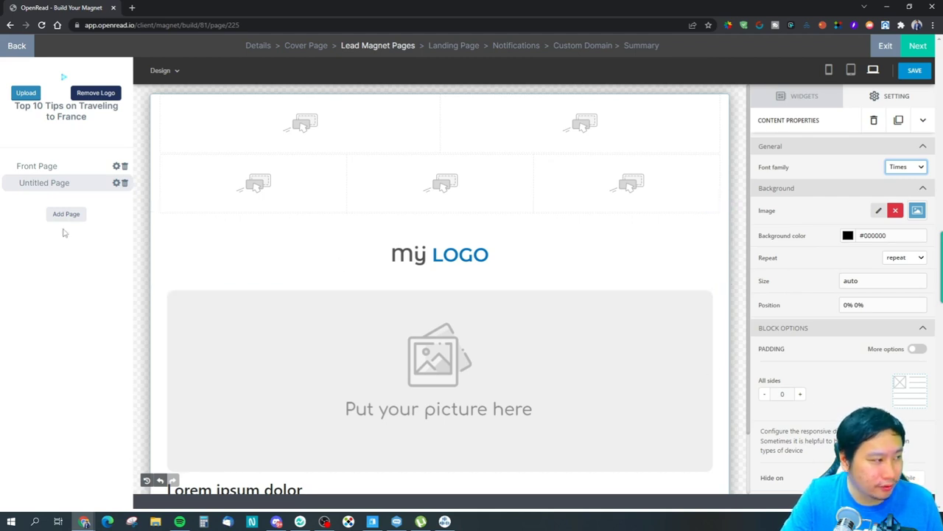
# Open the Front Page, try Serif on the third picture column and set that column's font family to Roboto.
pyautogui.click(57, 168)
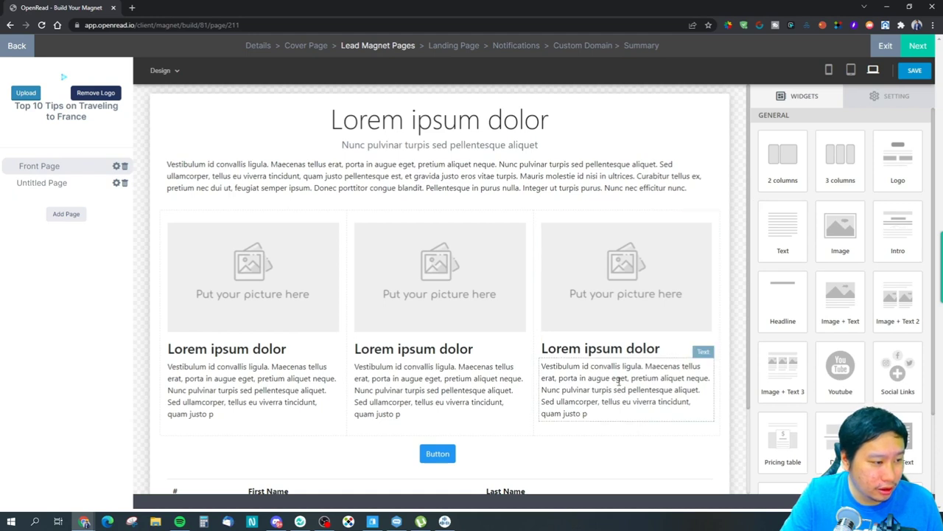
pyautogui.click(696, 410)
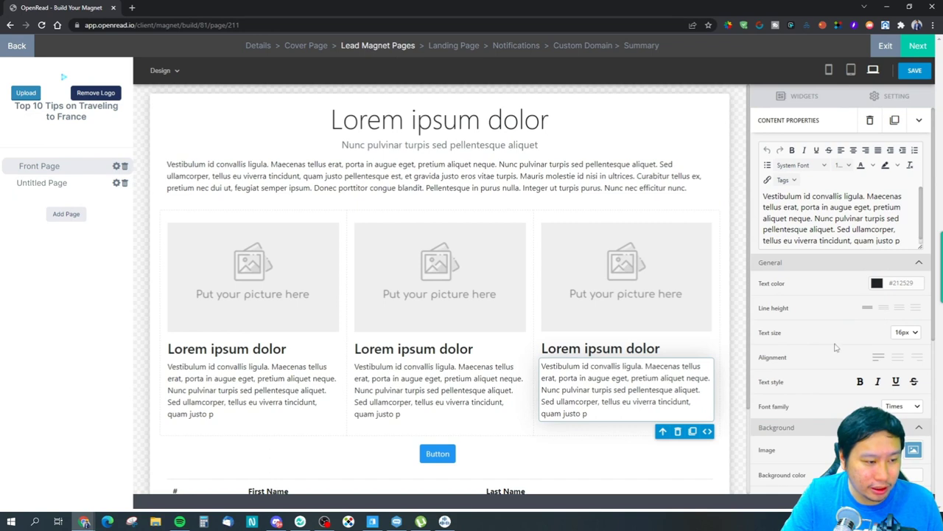
pyautogui.scroll(-1, 818, 349)
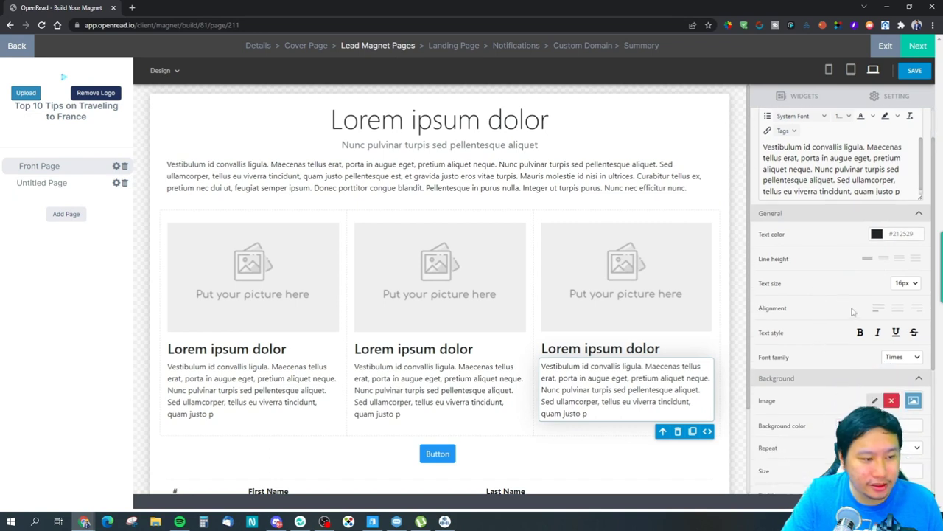
pyautogui.scroll(-4, 853, 312)
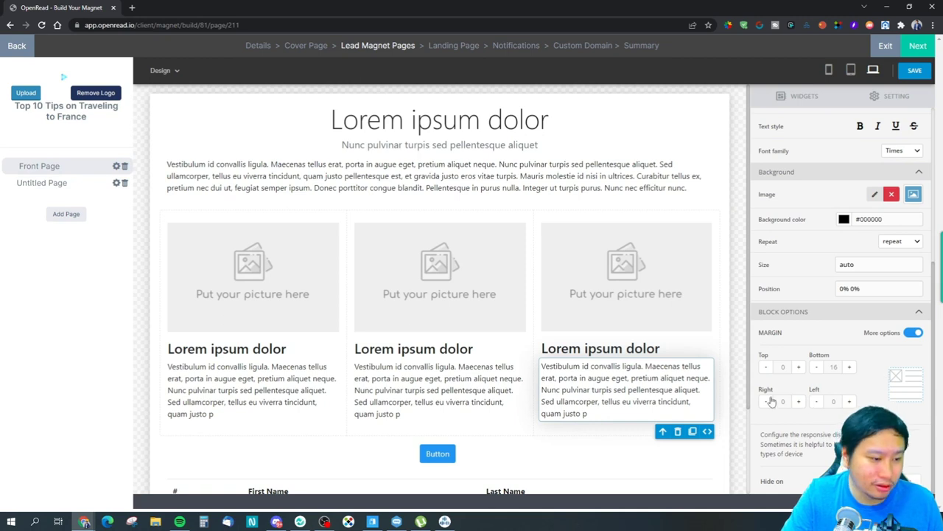
pyautogui.click(551, 334)
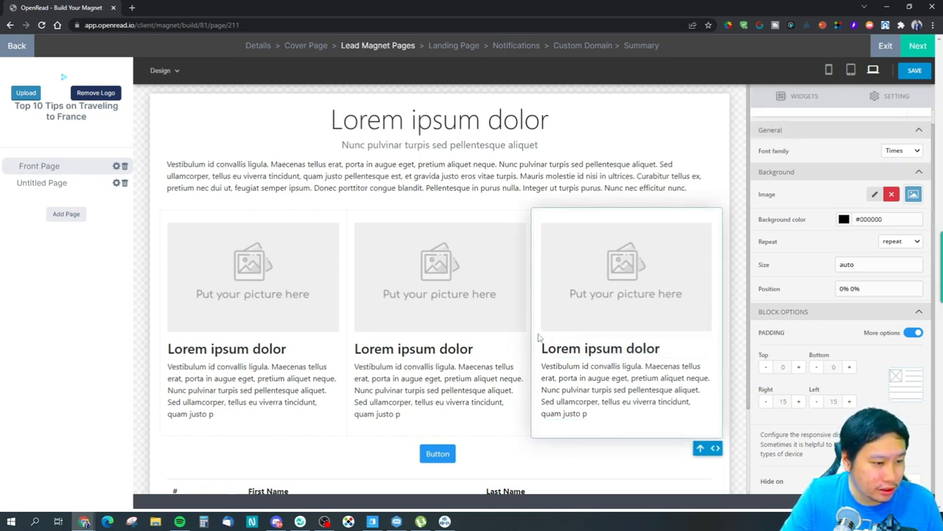
pyautogui.scroll(1, 831, 415)
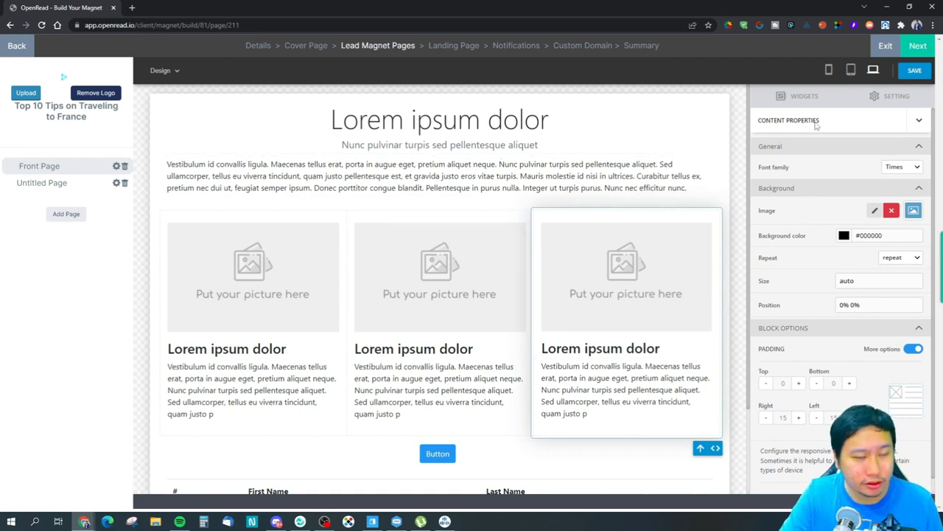
pyautogui.click(900, 167)
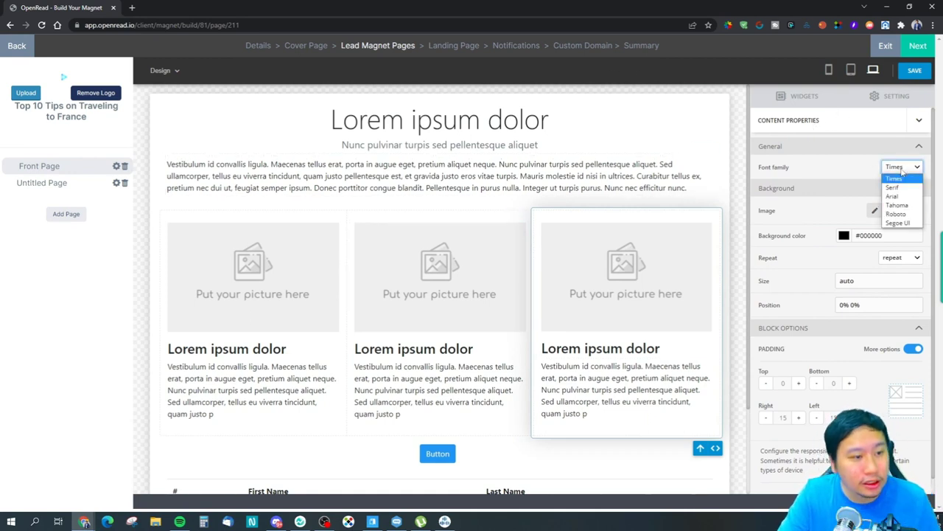
pyautogui.click(892, 188)
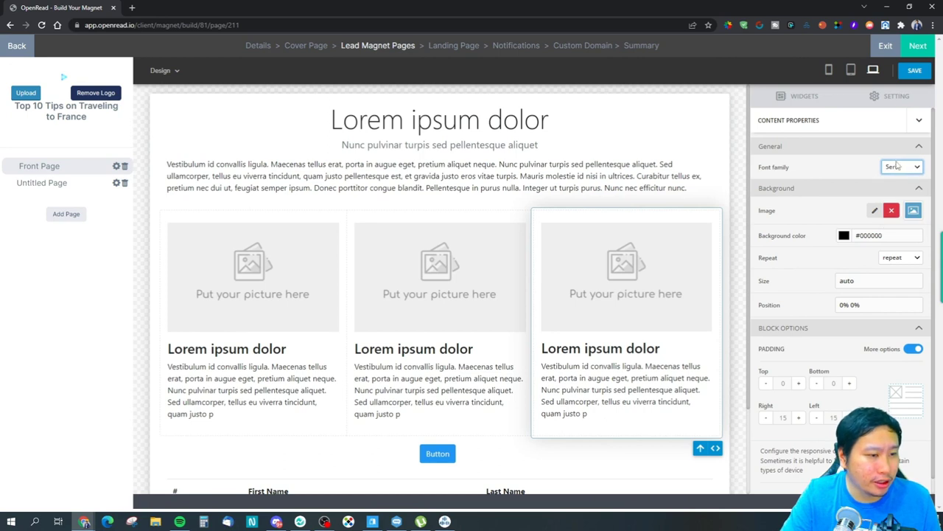
pyautogui.click(899, 166)
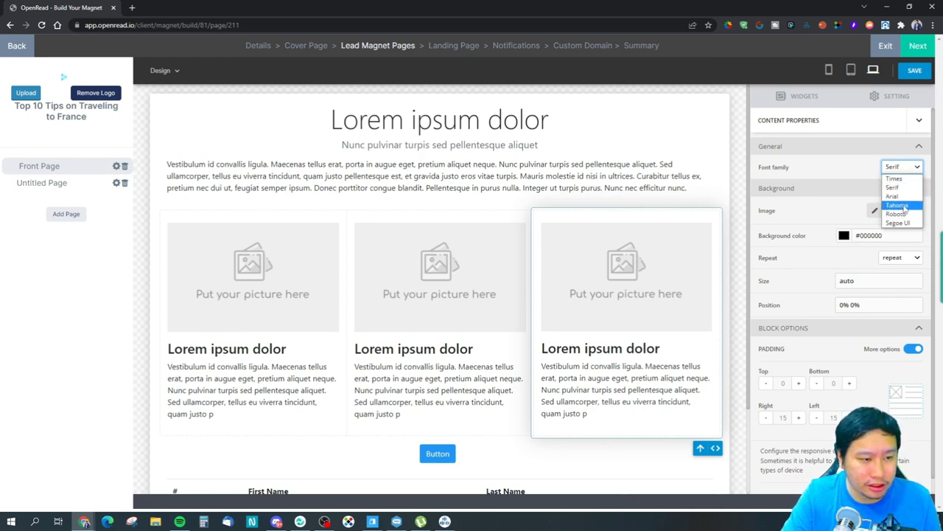
pyautogui.click(897, 214)
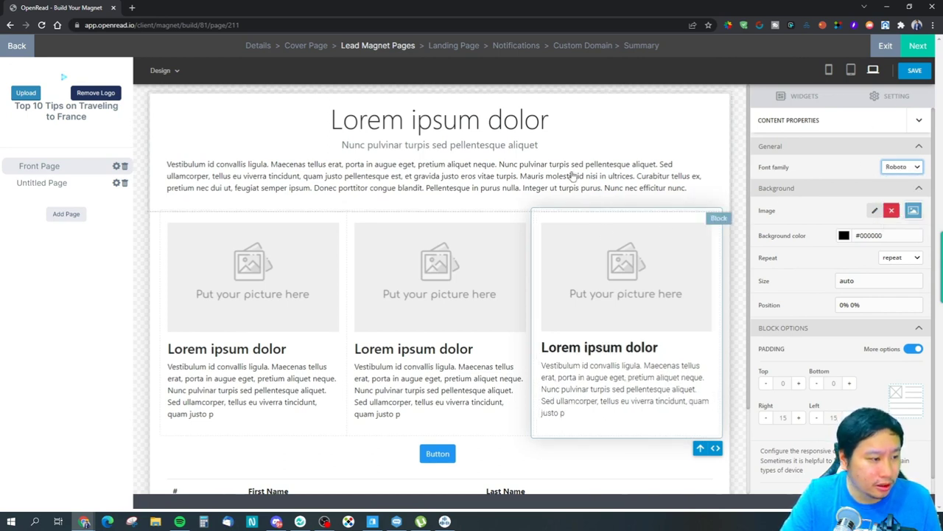
# Examine the content properties of the main heading, the intro paragraph, and the third column's heading and text.
pyautogui.click(558, 125)
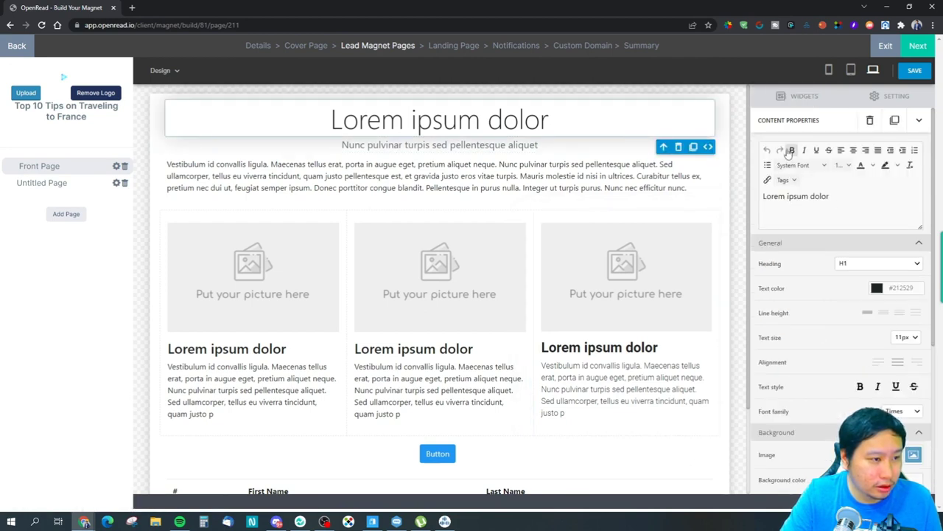
pyautogui.click(559, 176)
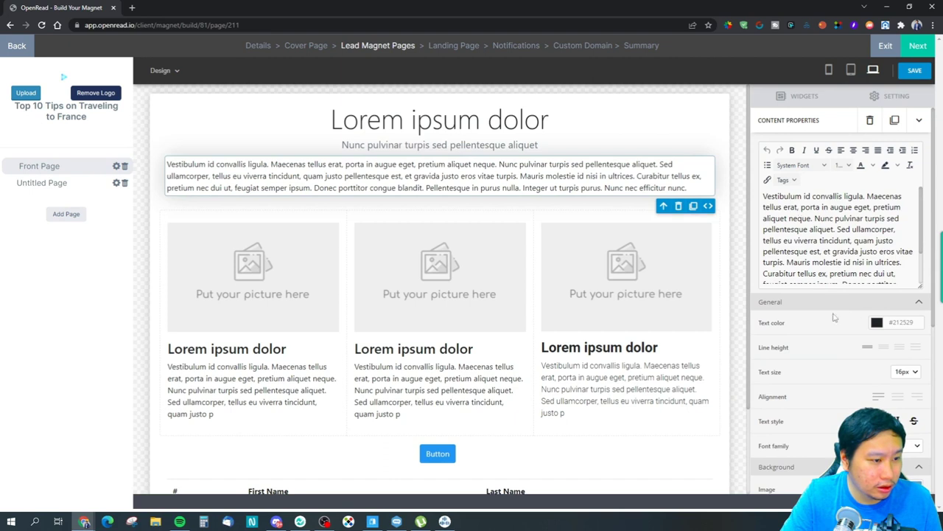
pyautogui.click(605, 355)
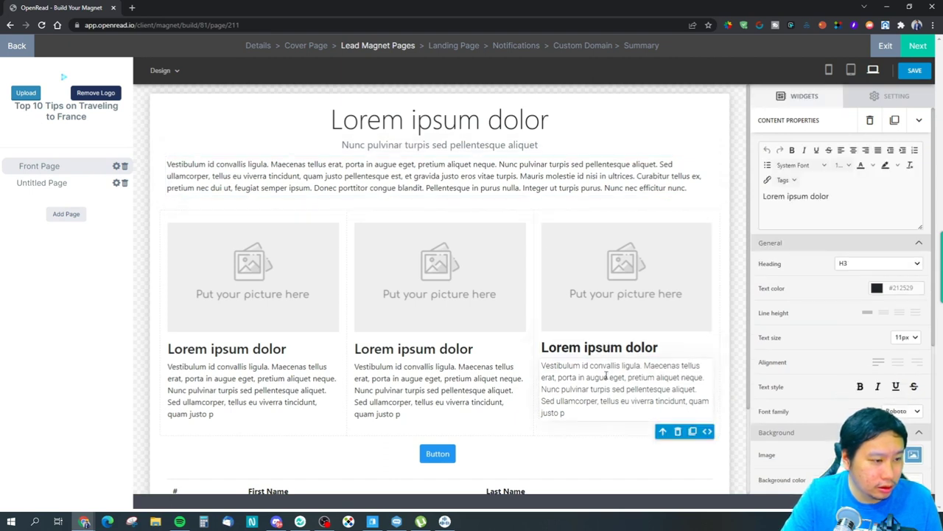
pyautogui.click(606, 372)
pyautogui.scroll(-2, 815, 275)
pyautogui.scroll(-2, 816, 275)
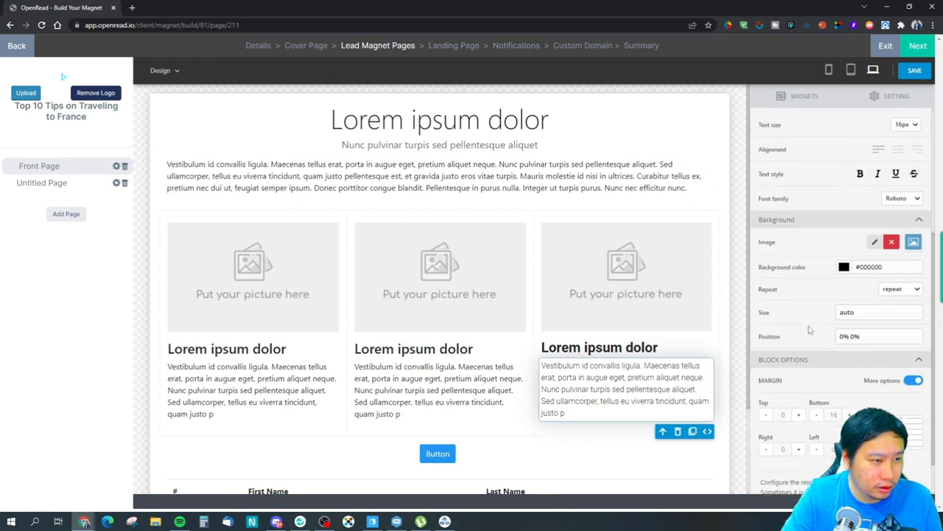
pyautogui.scroll(2, 809, 330)
# Try Roboto, Tahoma, Arial, Serif and Segoe UI on the intro paragraph and settle on Times as its font family.
pyautogui.click(560, 176)
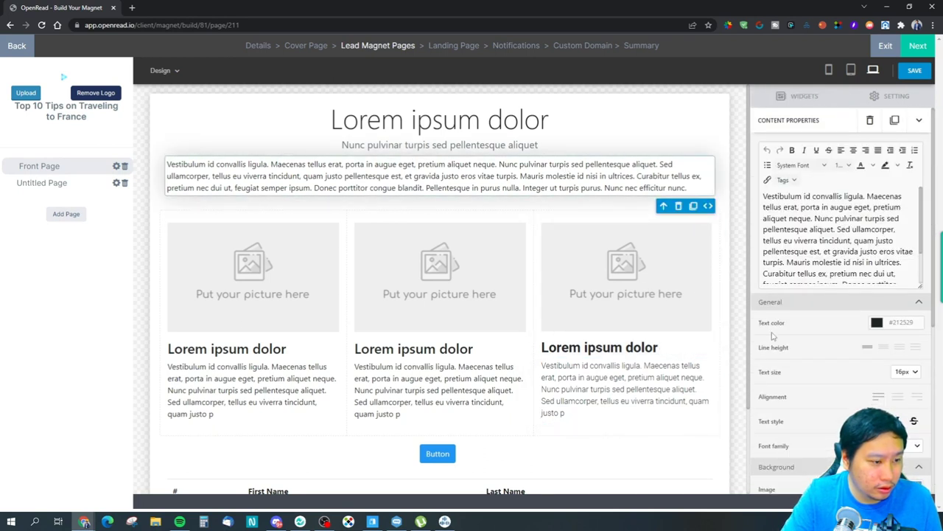
pyautogui.press('Down')
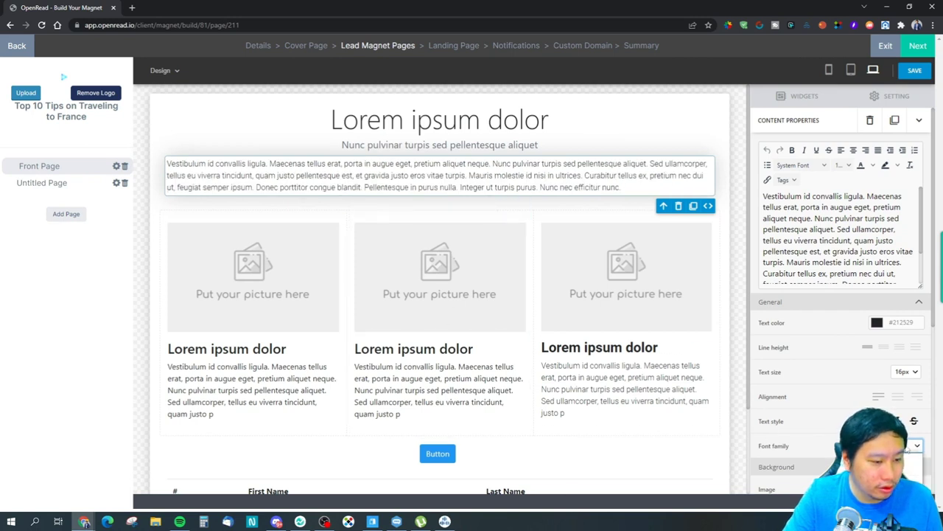
pyautogui.scroll(-1, 841, 294)
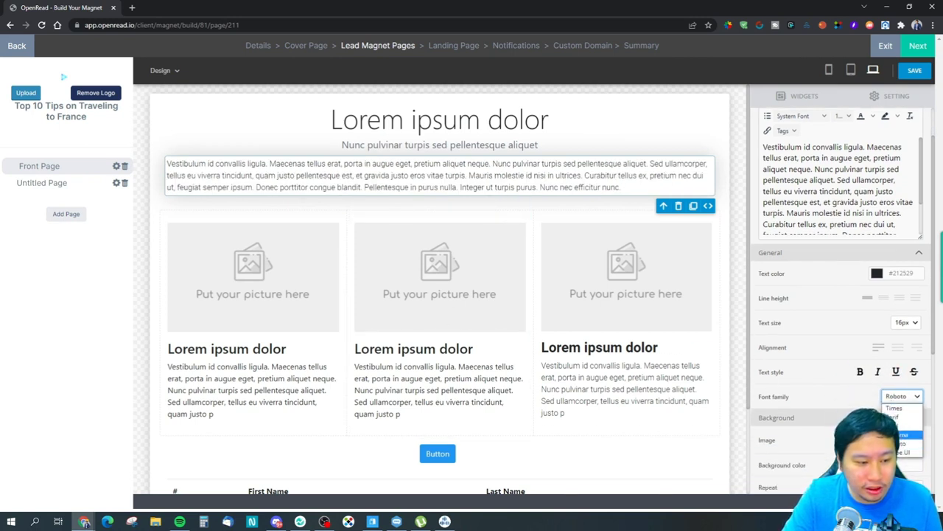
pyautogui.press('Return')
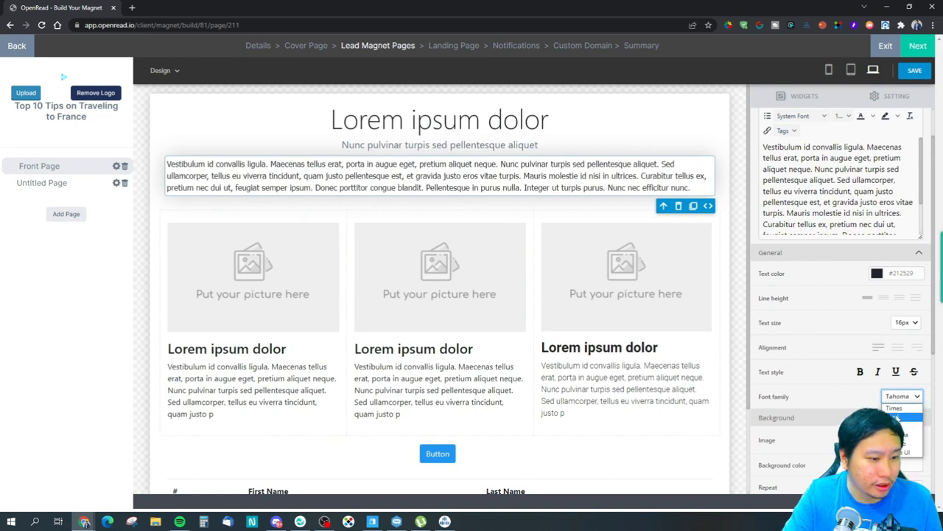
pyautogui.press('Return')
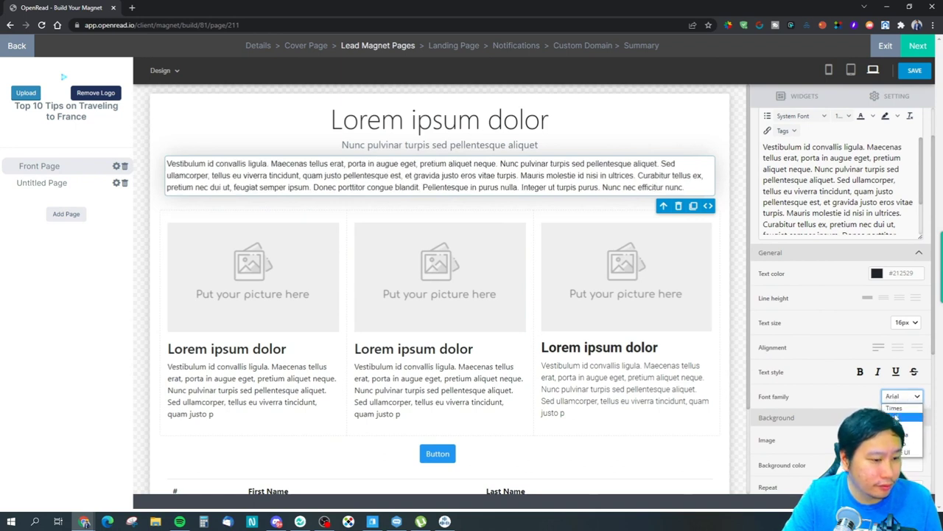
pyautogui.click(895, 417)
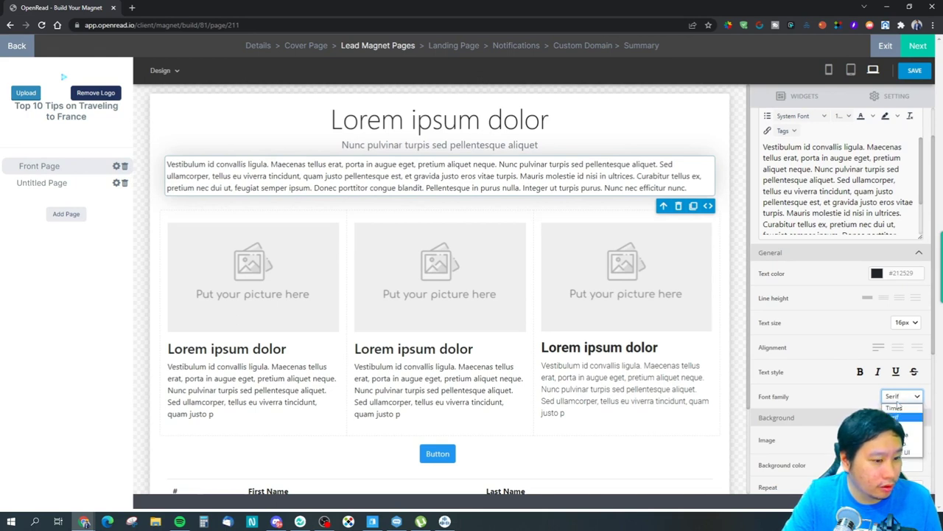
pyautogui.click(895, 408)
pyautogui.click(905, 451)
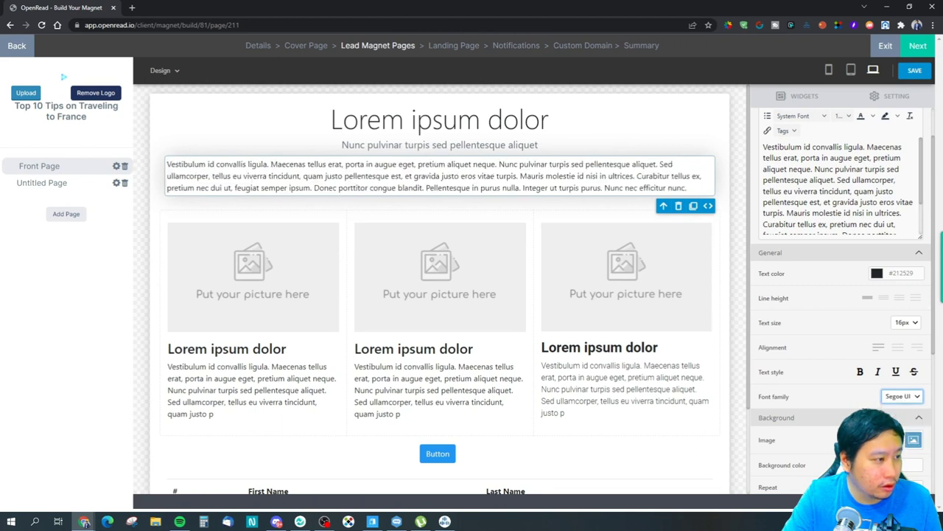
pyautogui.click(894, 416)
pyautogui.click(894, 408)
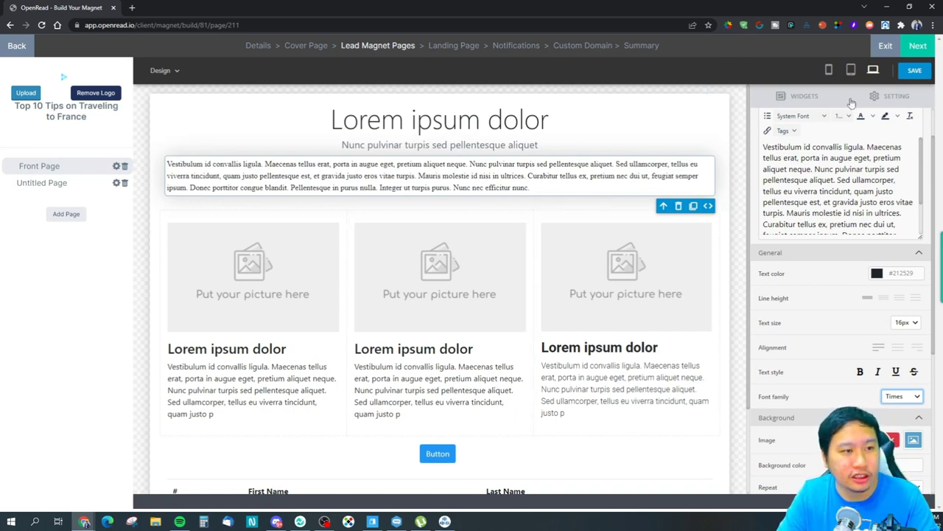
# Save the Front Page and continue to the Landing Page stage.
pyautogui.click(915, 70)
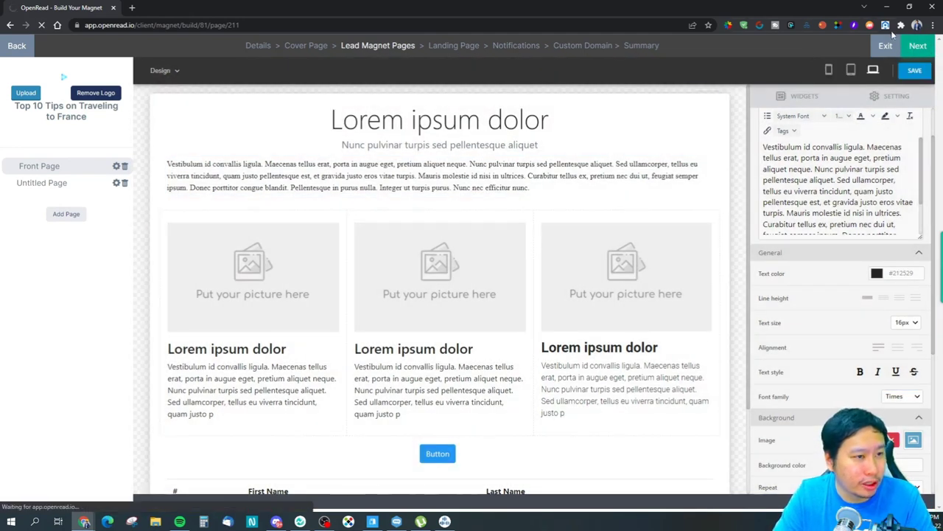
pyautogui.click(919, 46)
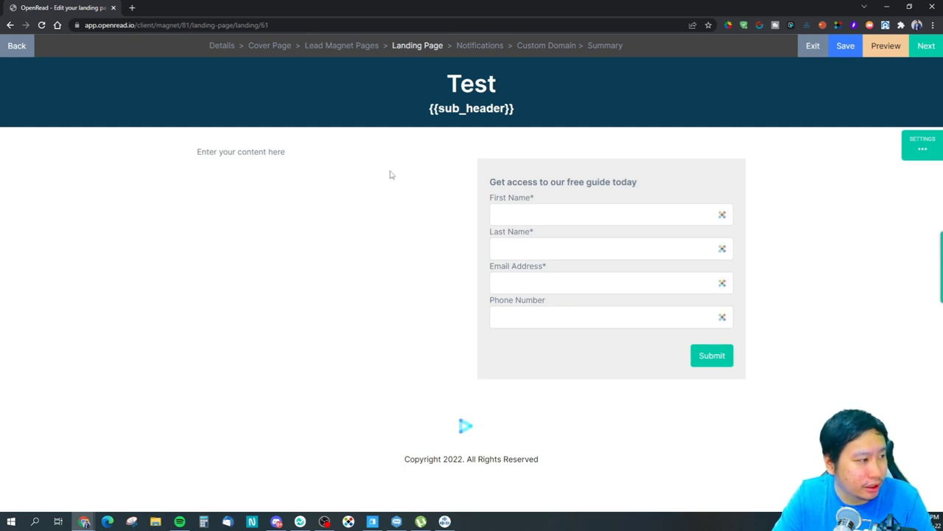
# Open the landing page settings and upload the Decisive Marketer Logo Final-01 file as the logo.
pyautogui.click(269, 153)
pyautogui.click(921, 144)
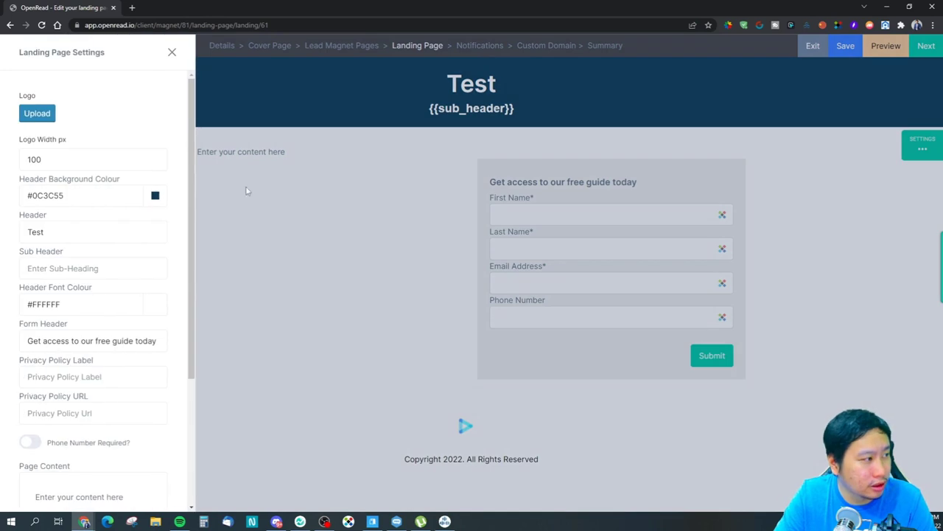
pyautogui.click(40, 114)
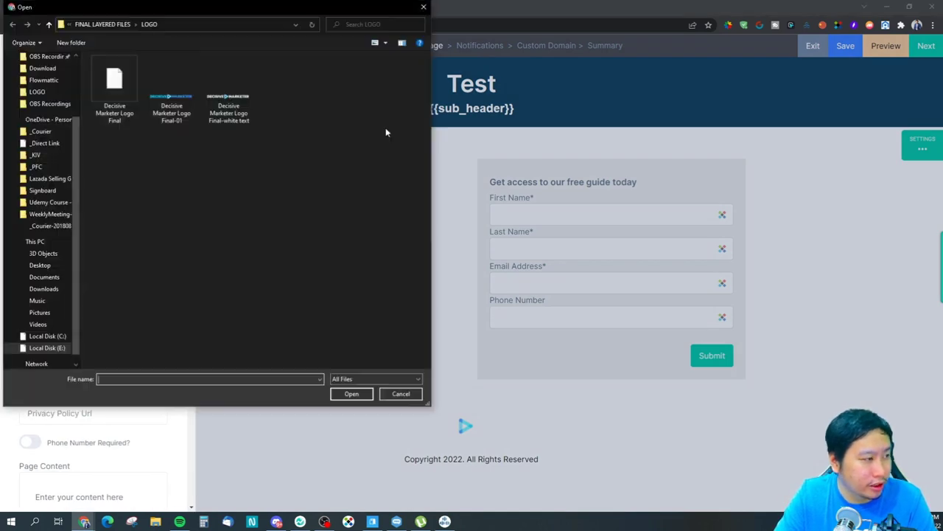
pyautogui.click(166, 103)
pyautogui.click(352, 394)
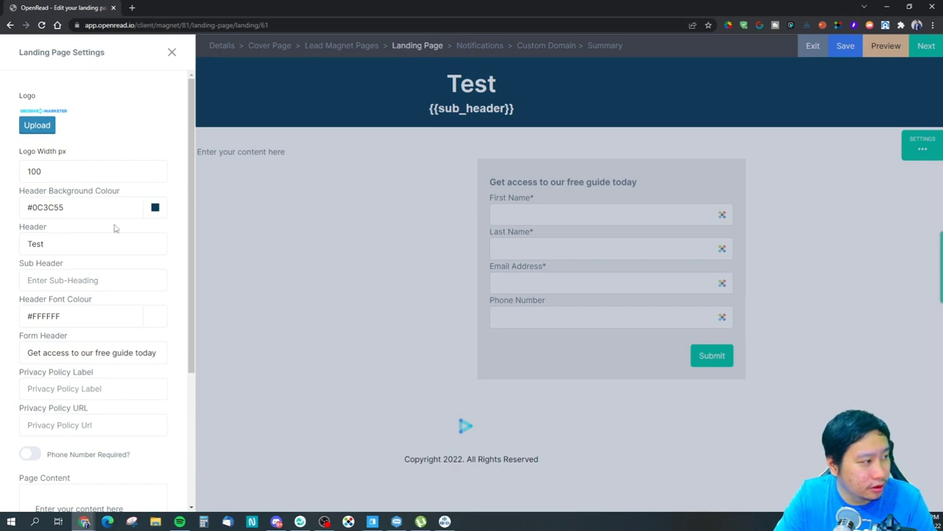
pyautogui.scroll(-3, 112, 408)
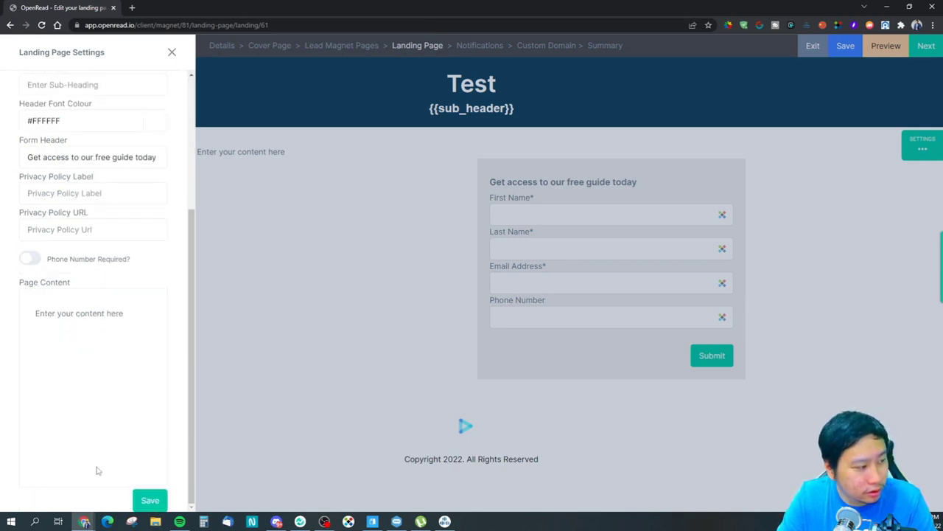
pyautogui.scroll(2, 103, 413)
pyautogui.click(95, 339)
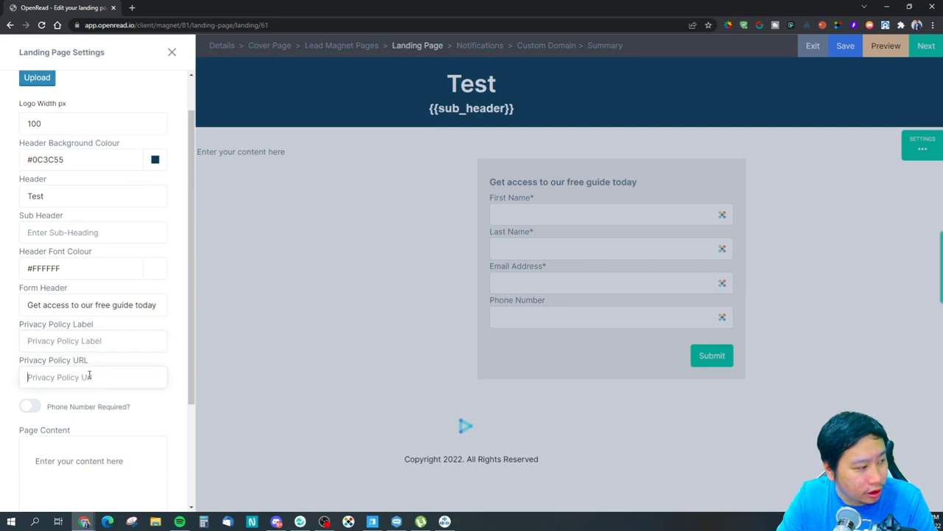
pyautogui.write('Privacy Policy')
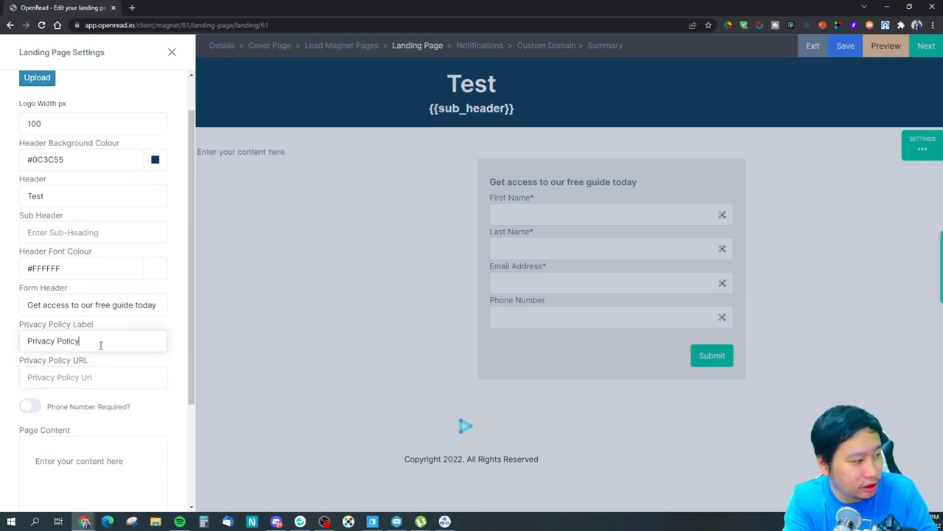
pyautogui.press('Tab')
pyautogui.write('htt')
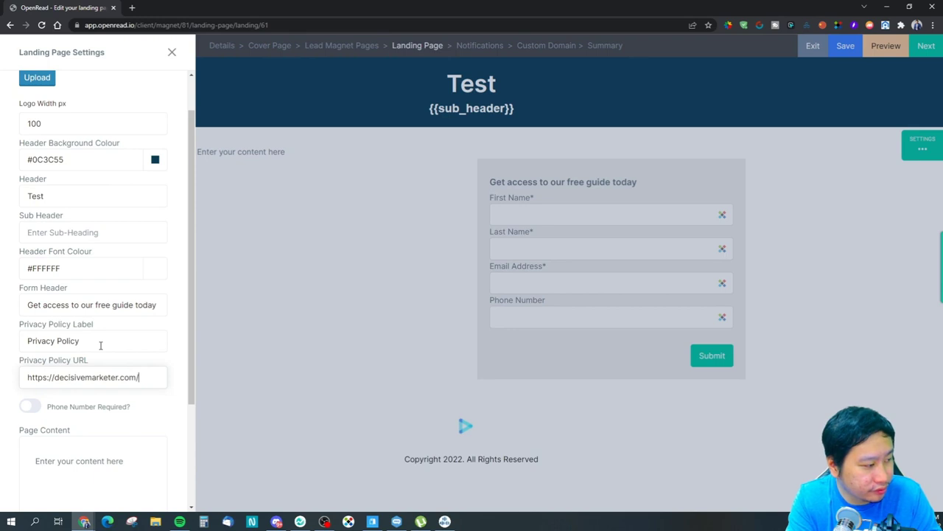
pyautogui.write('ps://decisivemarketer.com/privacy-policy')
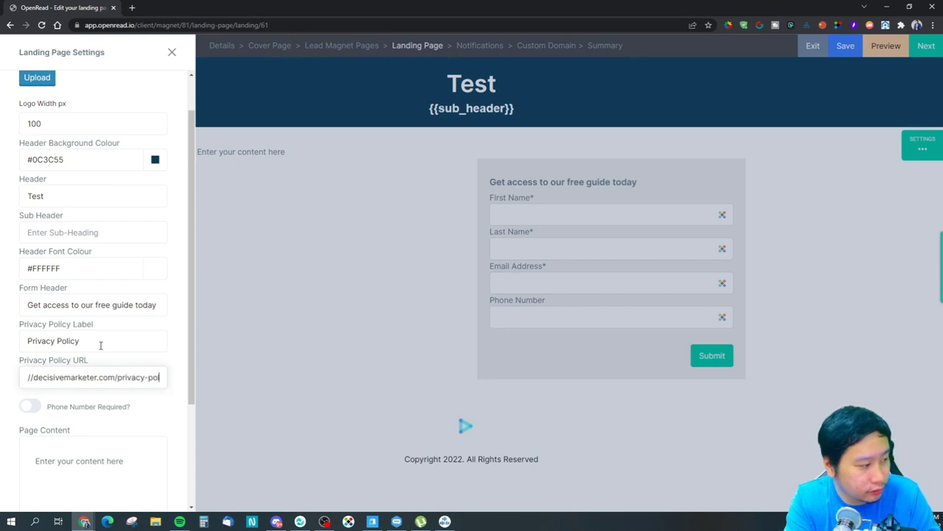
pyautogui.scroll(-2, 83, 372)
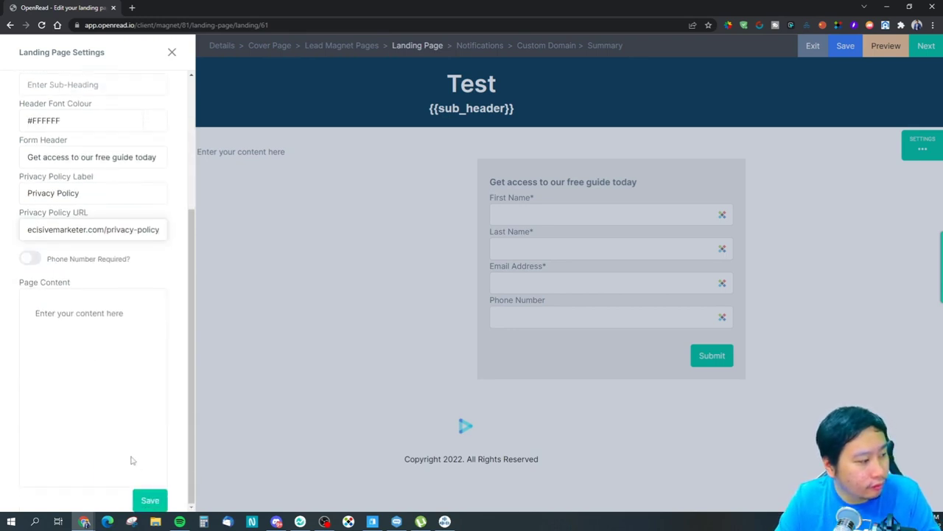
pyautogui.click(151, 500)
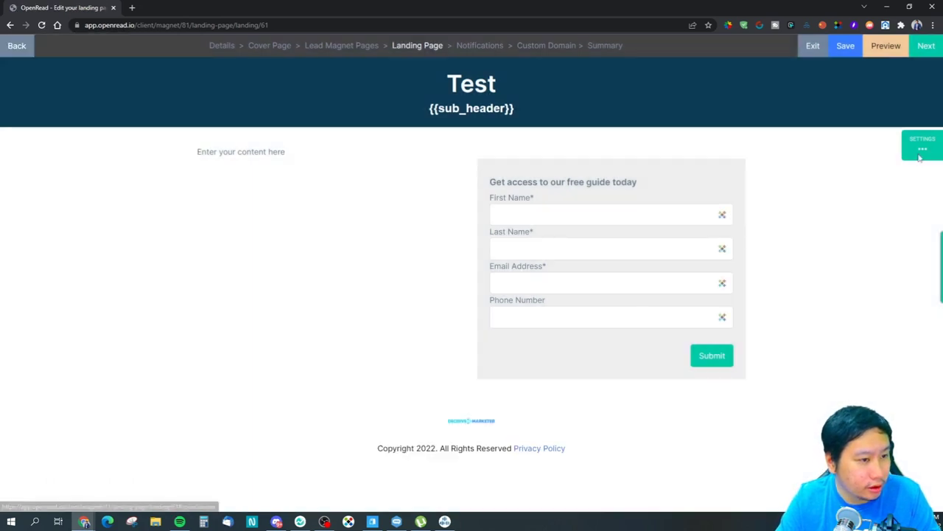
# Set the landing page logo width to 300 px and save the settings.
pyautogui.click(922, 145)
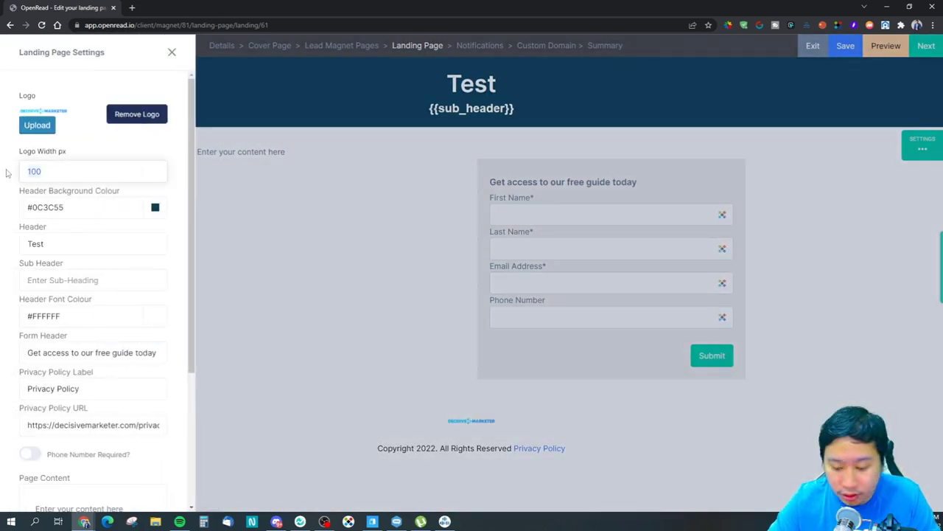
pyautogui.write('200')
pyautogui.scroll(-3, 91, 248)
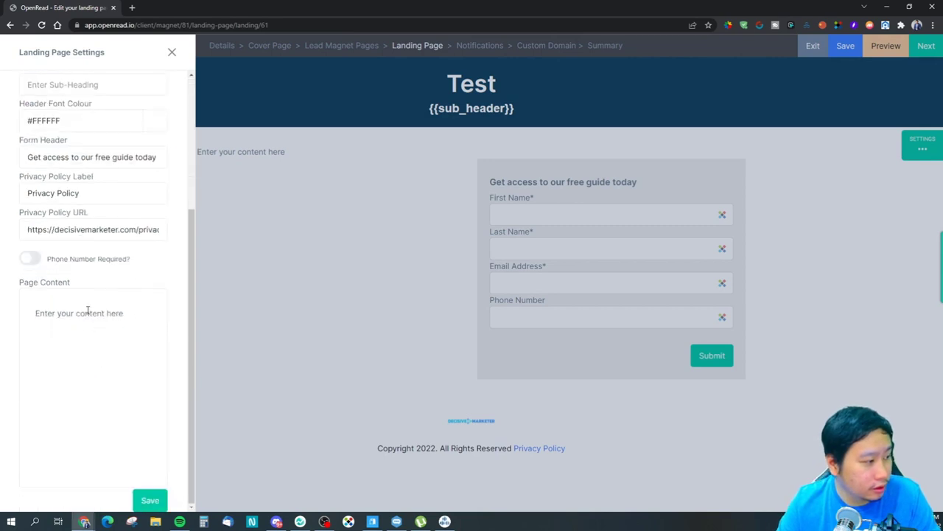
pyautogui.click(155, 506)
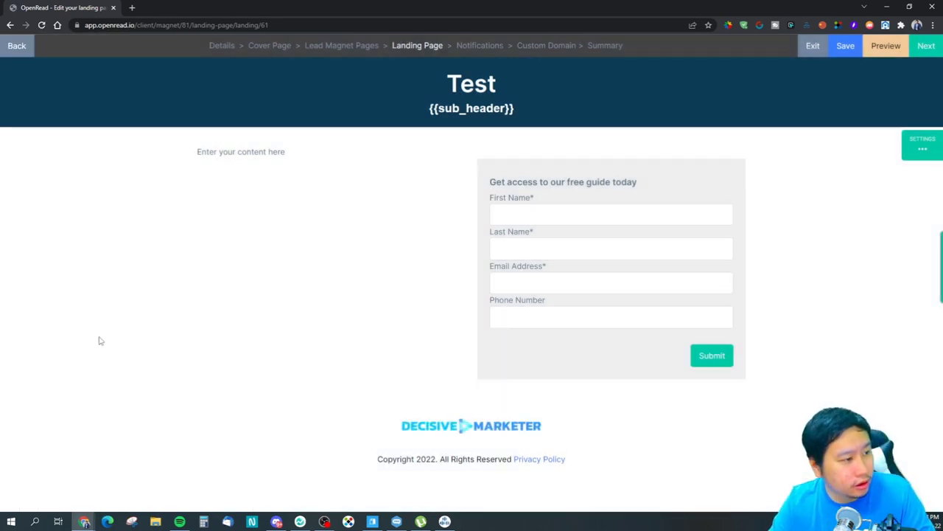
# Replace the landing page header text with "Get Your Free eBook".
pyautogui.click(918, 154)
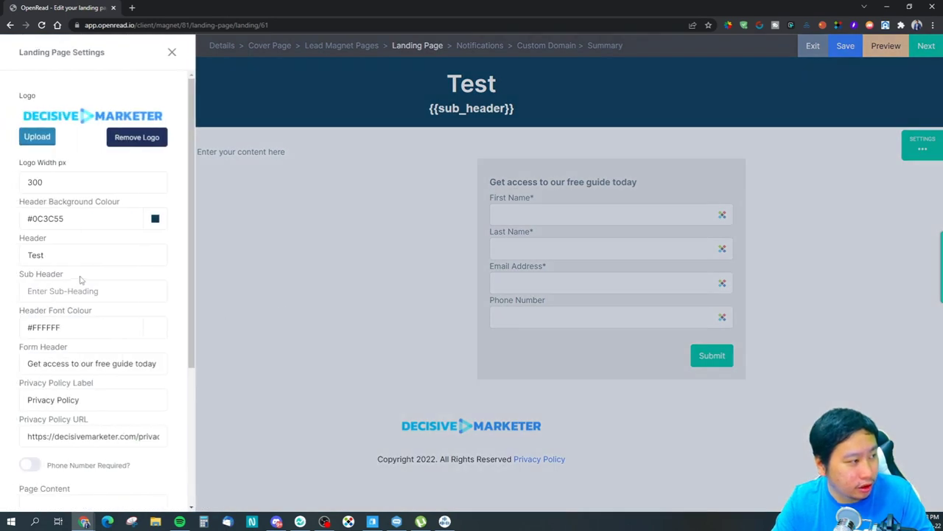
pyautogui.moveTo(60, 256); pyautogui.dragTo(3, 251)
pyautogui.write('Fre')
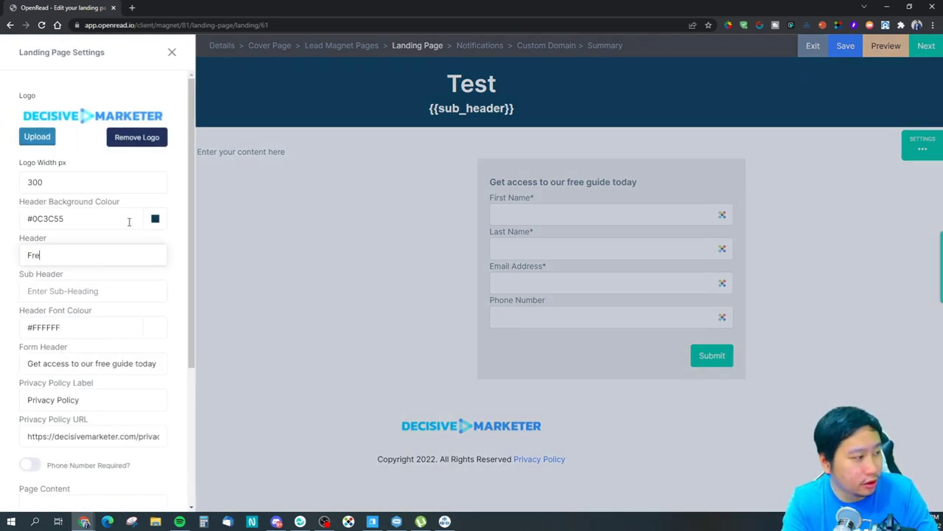
pyautogui.press('BackSpace')
pyautogui.press('BackSpace')
pyautogui.press('BackSpace')
pyautogui.write('Get Your')
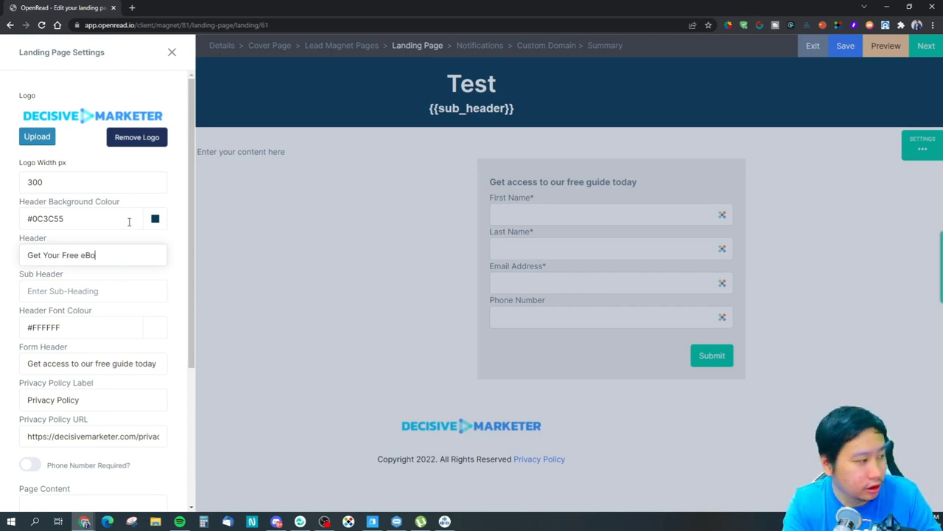
# Enter "Fill in your details to get instant access" as the sub header and save the landing page settings.
pyautogui.click(96, 287)
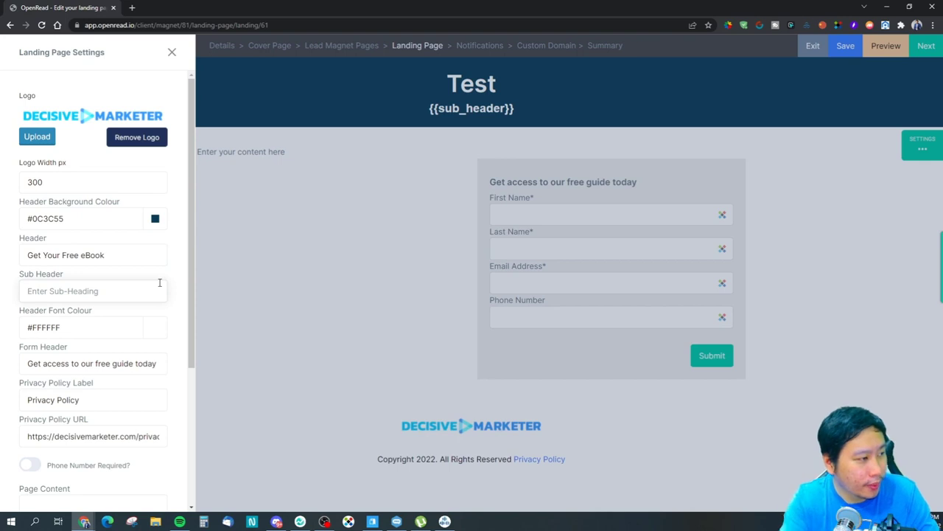
pyautogui.write('d')
pyautogui.press('BackSpace')
pyautogui.write('d')
pyautogui.press('BackSpace')
pyautogui.write('Fill in your details to get instant')
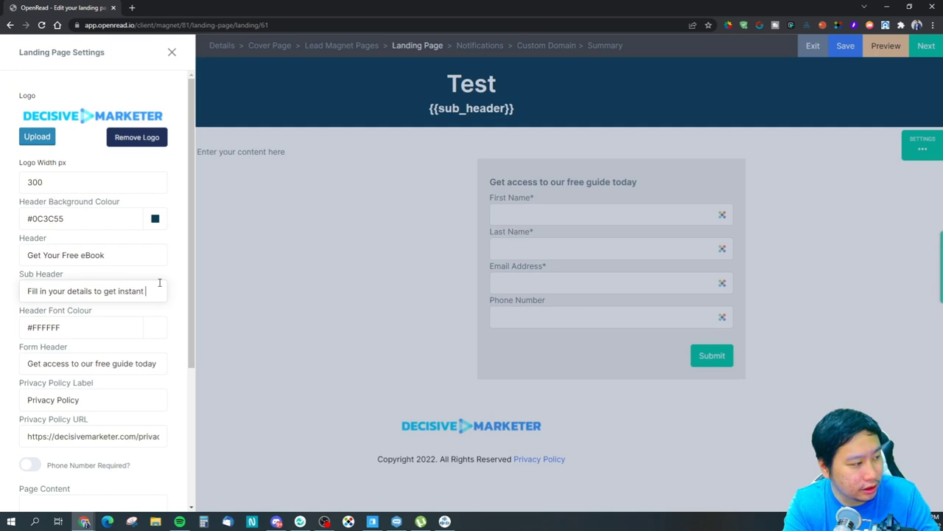
pyautogui.write('access')
pyautogui.scroll(-3, 118, 406)
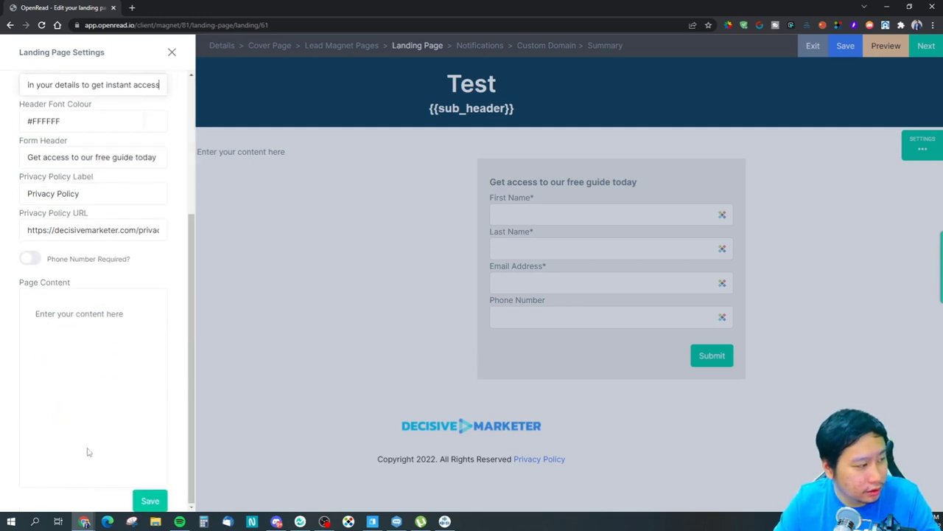
pyautogui.click(142, 503)
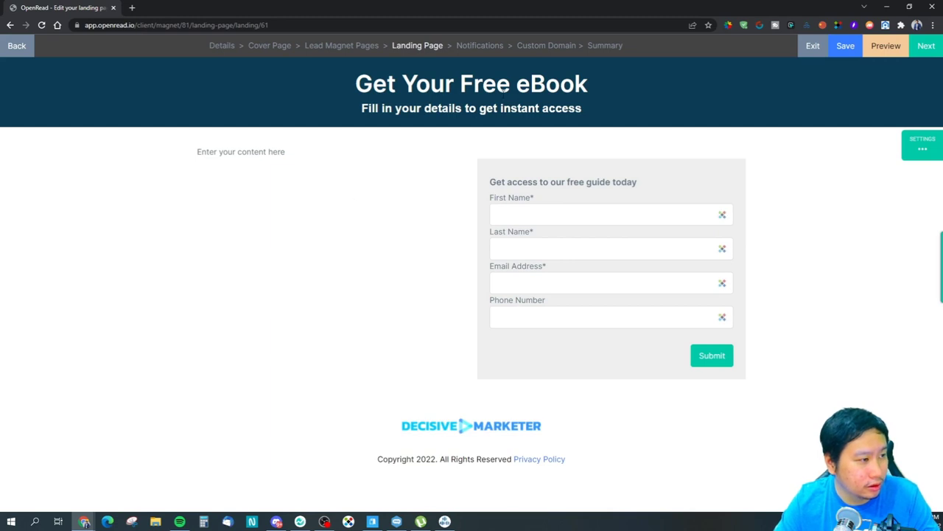
# Review all the landing page settings, close them and step through the input fields of the sign-up form.
pyautogui.click(923, 146)
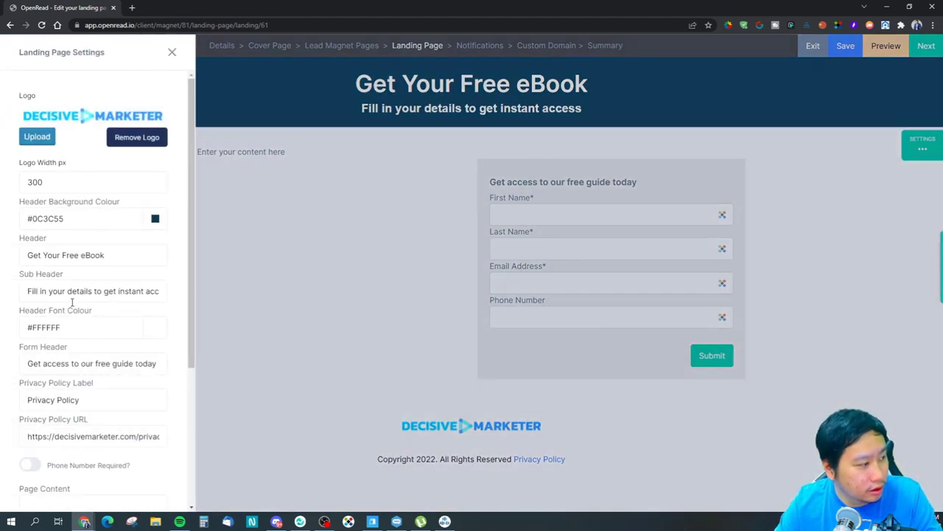
pyautogui.scroll(-5, 73, 361)
pyautogui.scroll(5, 79, 367)
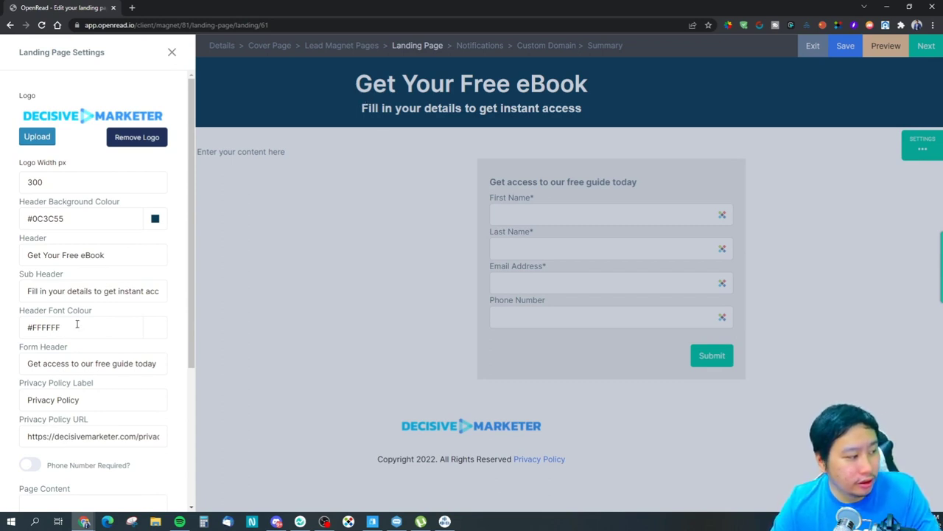
pyautogui.scroll(-3, 63, 340)
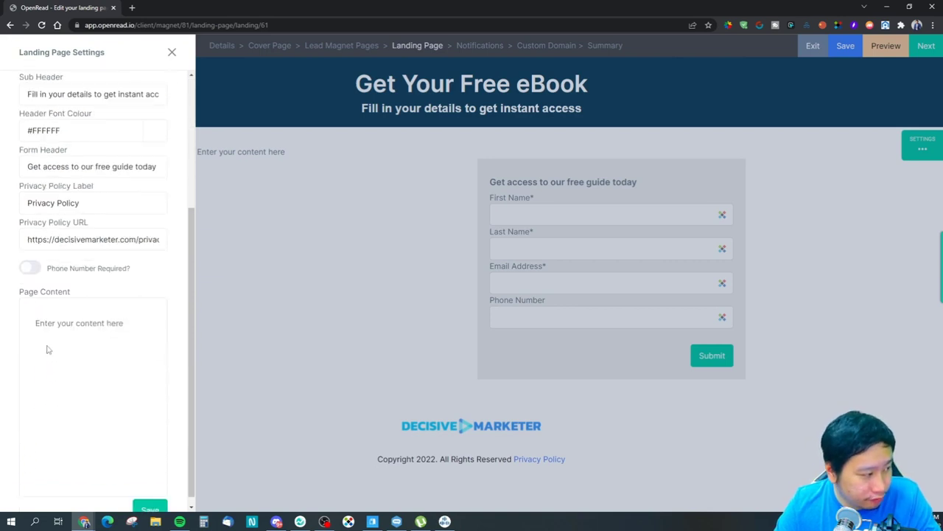
pyautogui.scroll(3, 37, 353)
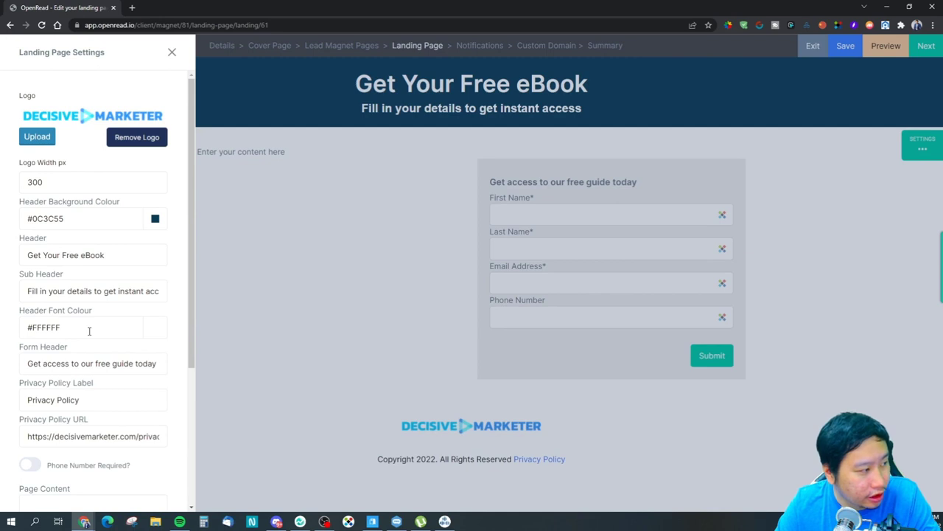
pyautogui.scroll(-3, 88, 330)
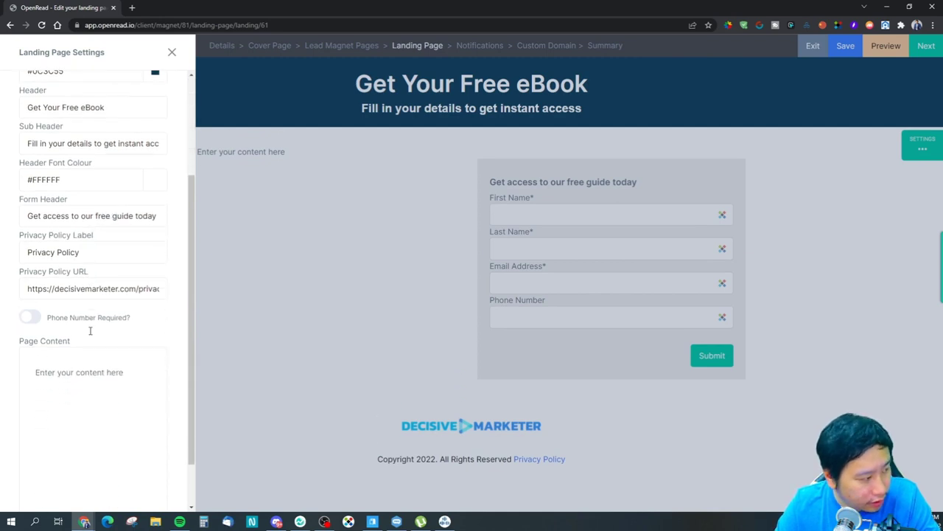
pyautogui.scroll(3, 88, 330)
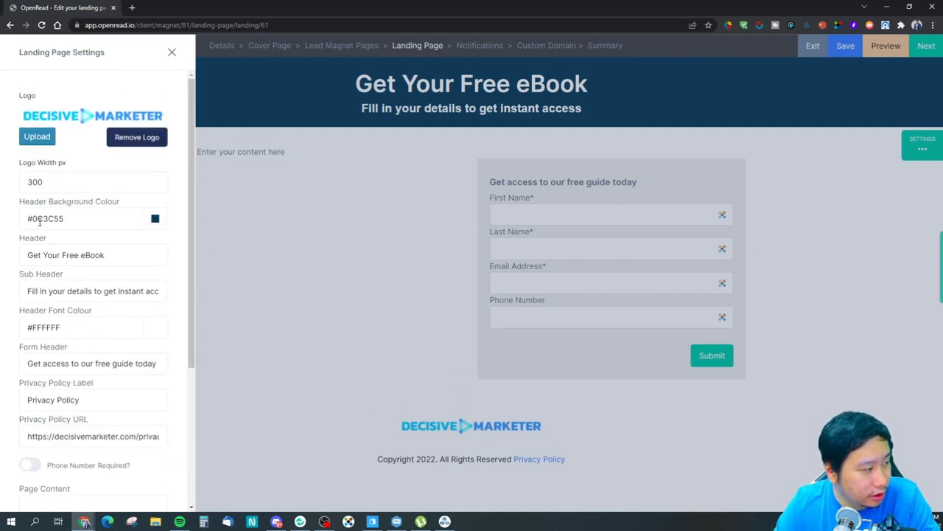
pyautogui.scroll(-2, 44, 317)
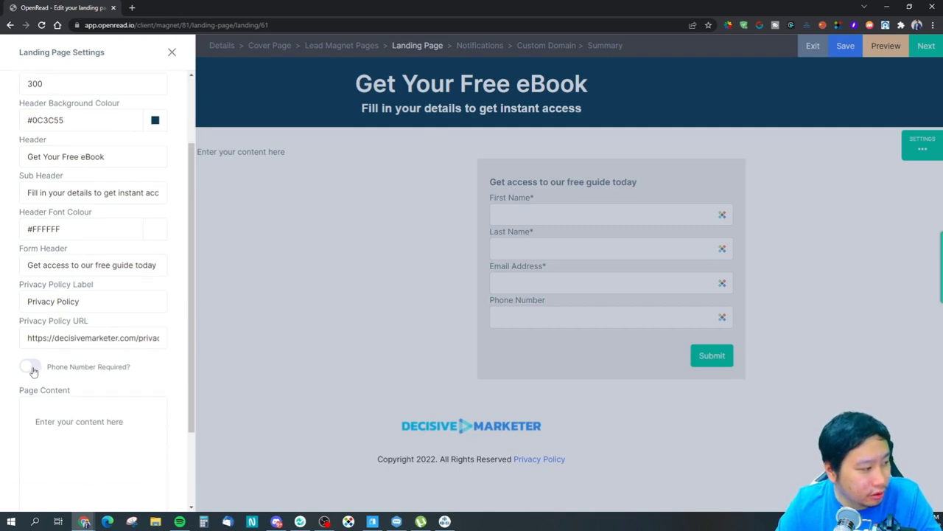
pyautogui.scroll(1, 94, 371)
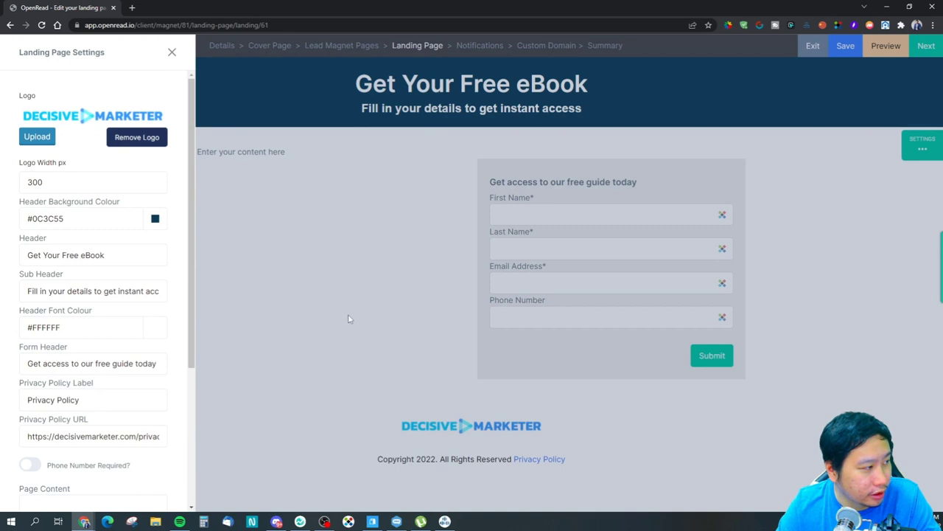
pyautogui.click(380, 318)
pyautogui.press('Tab')
pyautogui.press('Tab')
pyautogui.press('Tab')
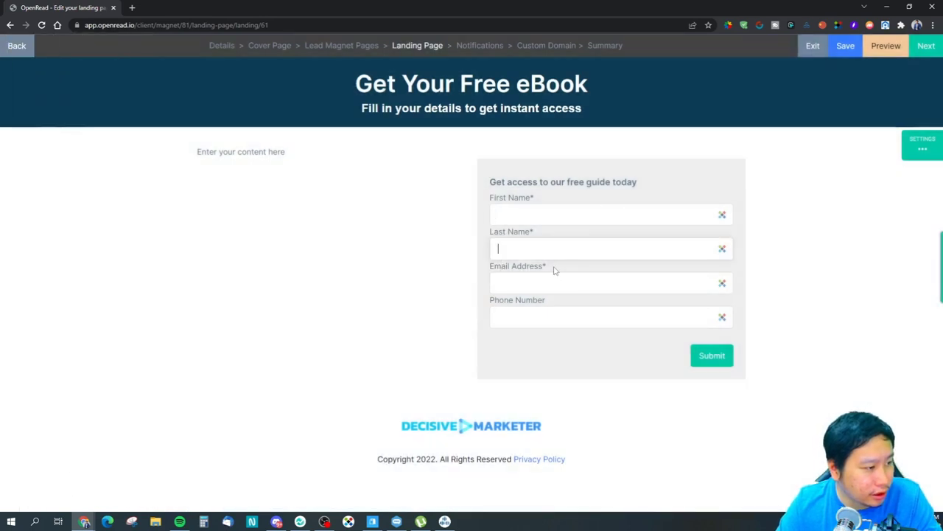
# Reopen the landing page settings and show the block options for the placeholder text in Page Content.
pyautogui.click(913, 152)
pyautogui.scroll(-3, 190, 344)
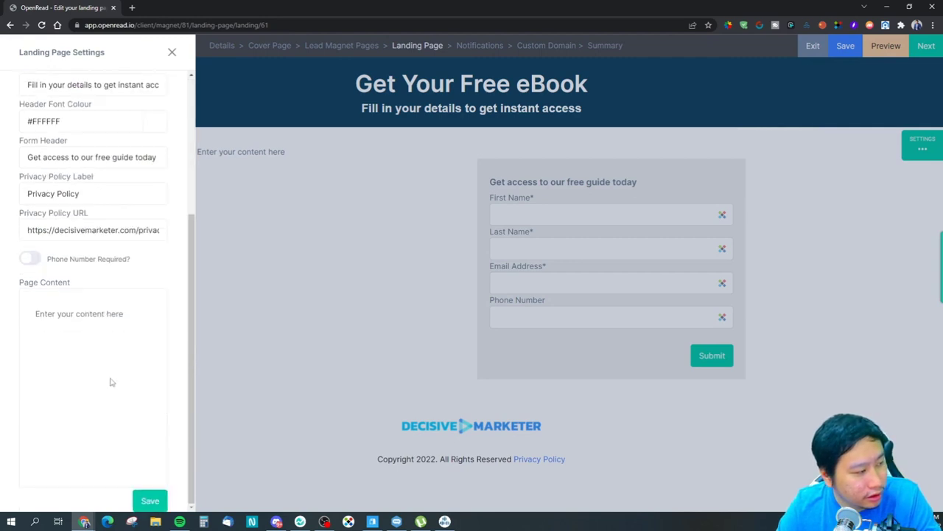
pyautogui.click(111, 313)
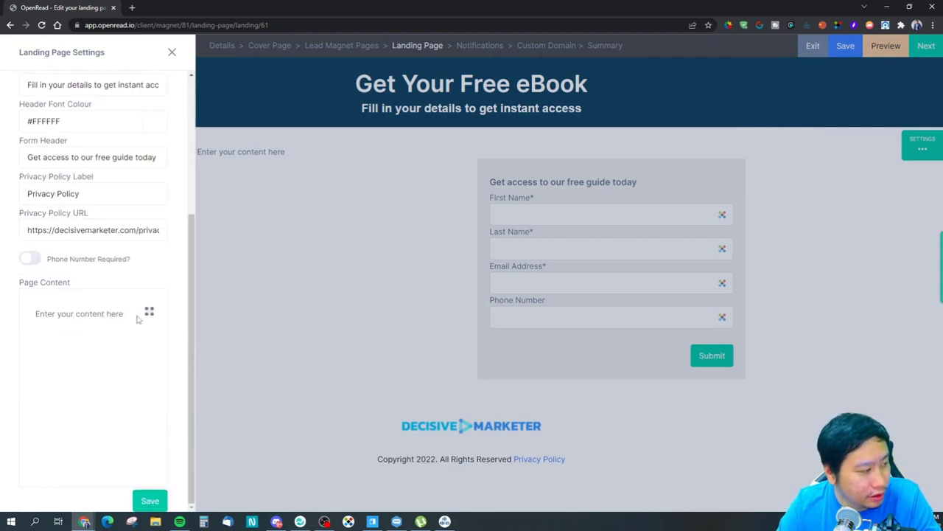
pyautogui.click(149, 312)
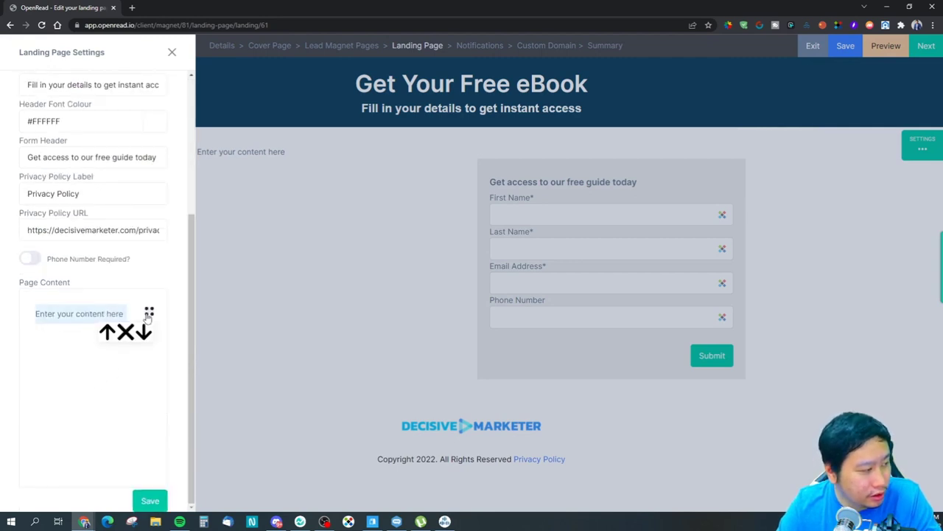
# Select the Page Content placeholder text and explore its inline formatting options, including the text colours and italic.
pyautogui.click(58, 314)
pyautogui.moveTo(59, 313); pyautogui.dragTo(126, 313)
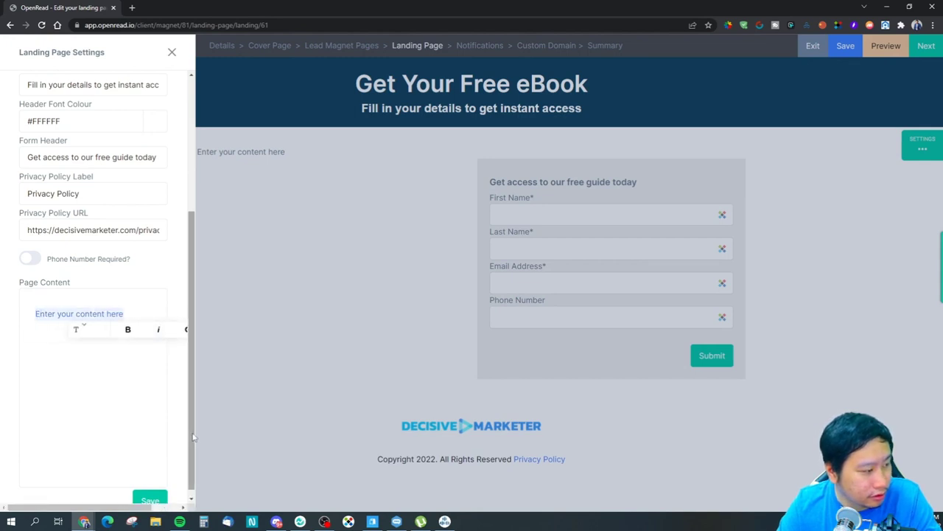
pyautogui.moveTo(150, 507); pyautogui.dragTo(178, 507)
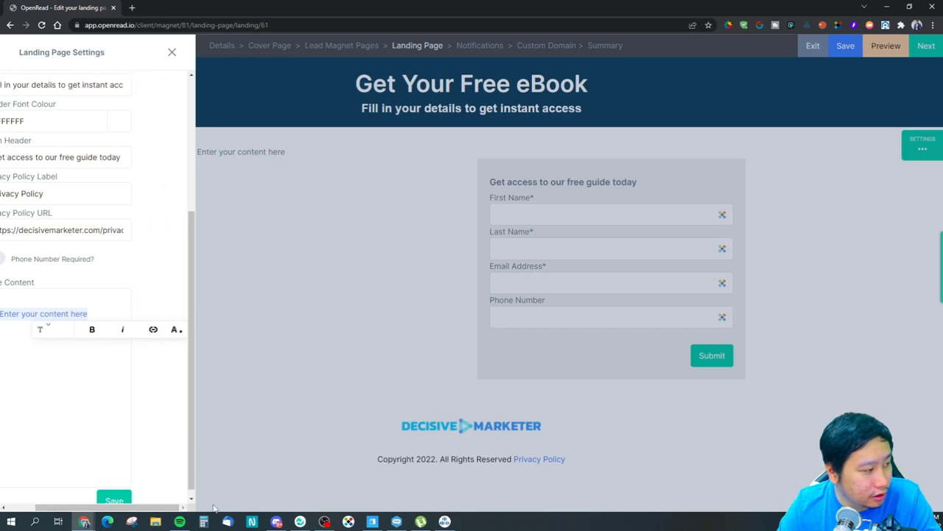
pyautogui.click(176, 332)
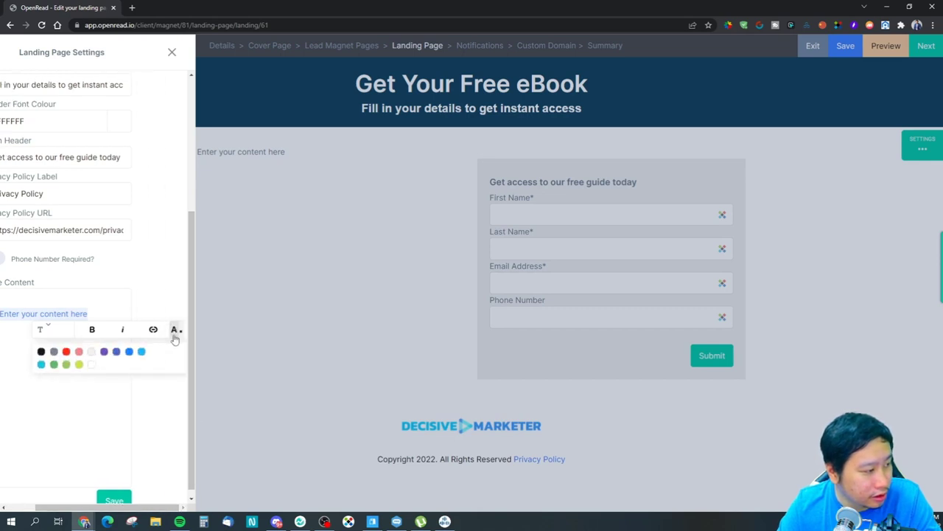
pyautogui.click(175, 335)
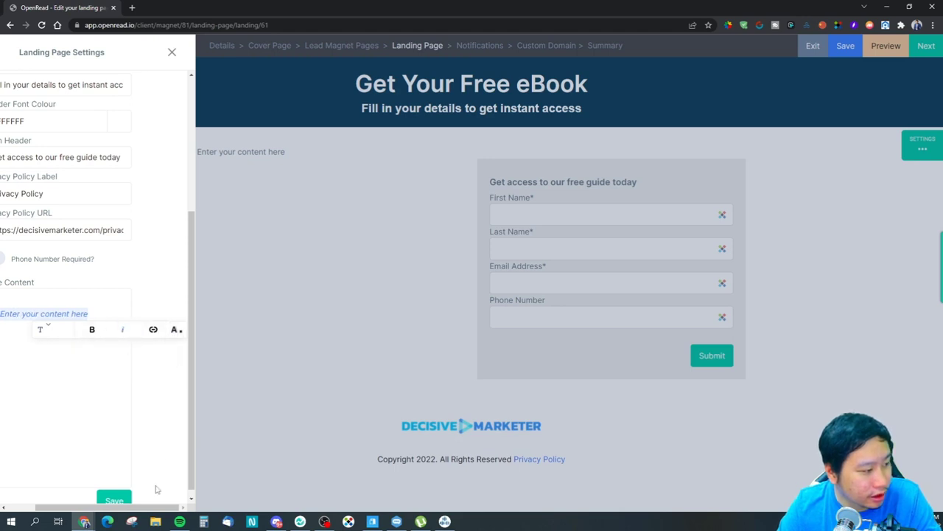
pyautogui.moveTo(147, 507); pyautogui.dragTo(114, 507)
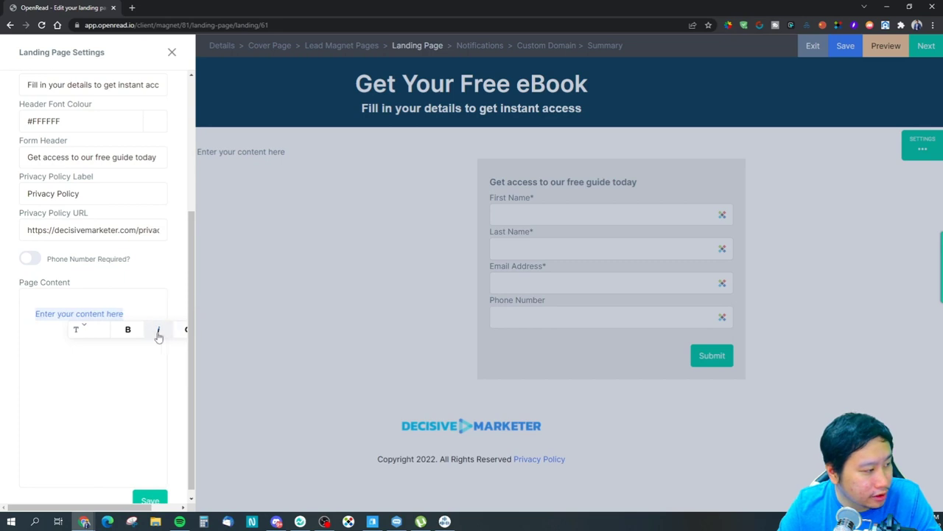
# Convert the Page Content placeholder text to a list and try the ordered style before returning to bullets.
pyautogui.click(76, 331)
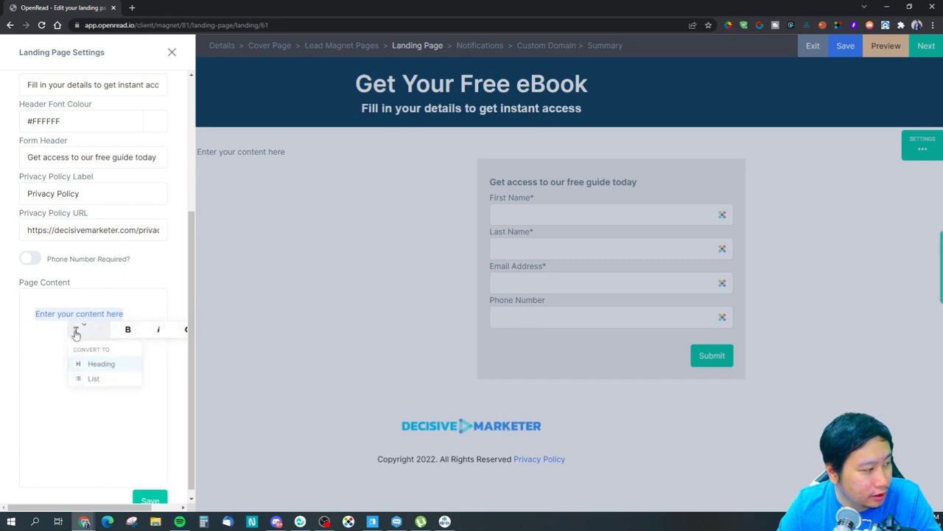
pyautogui.click(80, 381)
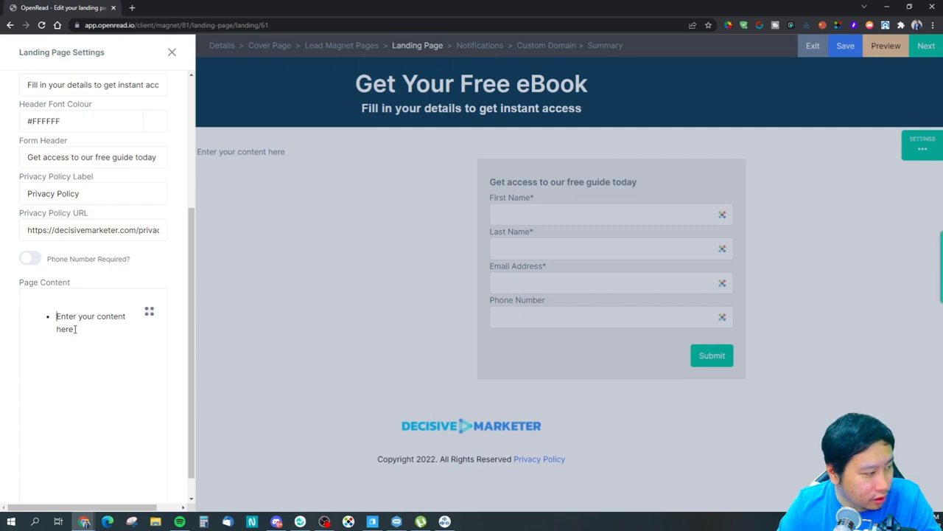
pyautogui.moveTo(76, 330); pyautogui.dragTo(56, 315)
pyautogui.click(53, 315)
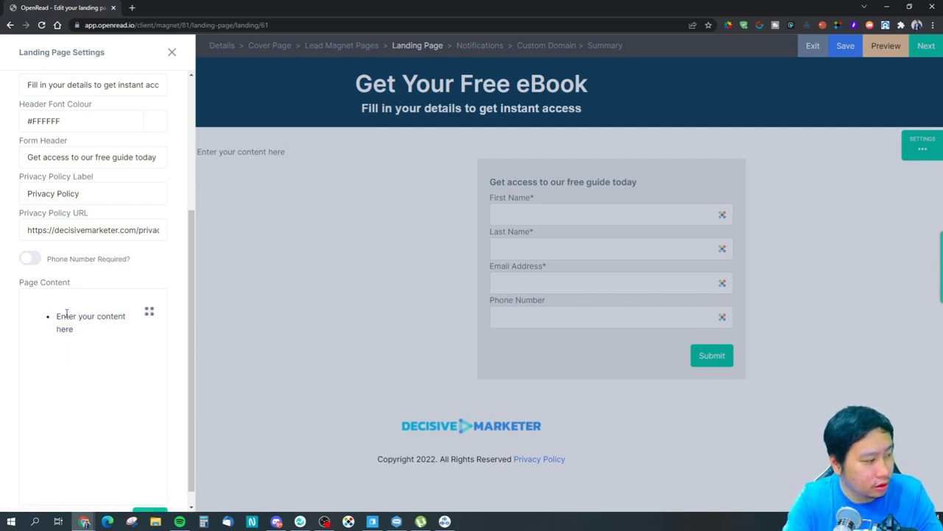
pyautogui.click(149, 311)
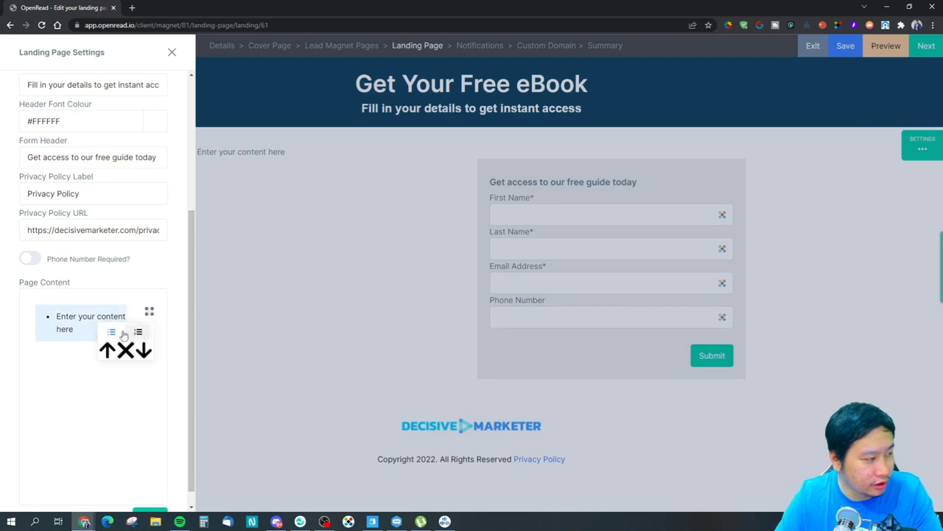
pyautogui.click(138, 332)
pyautogui.click(112, 332)
# Delete the list block from Page Content, show the available block types and close the landing page settings without saving.
pyautogui.click(127, 353)
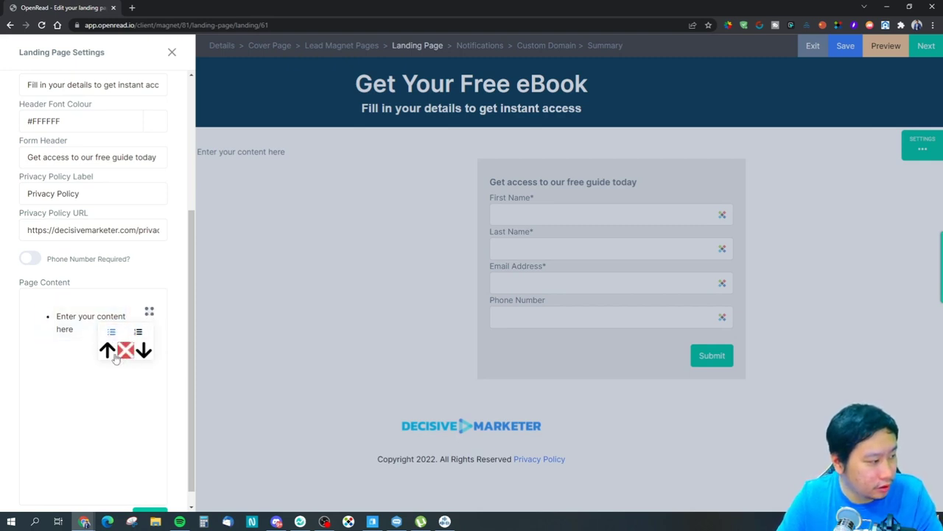
pyautogui.click(126, 354)
pyautogui.click(47, 314)
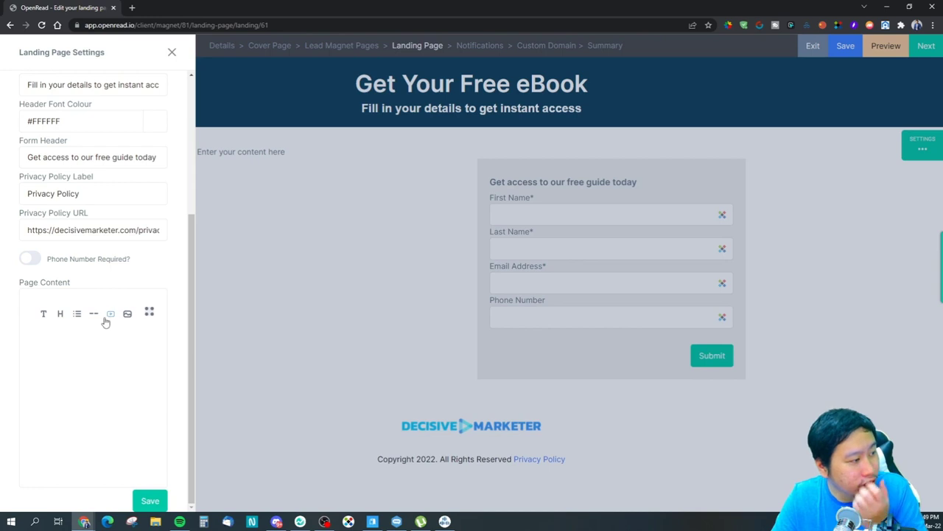
pyautogui.click(338, 313)
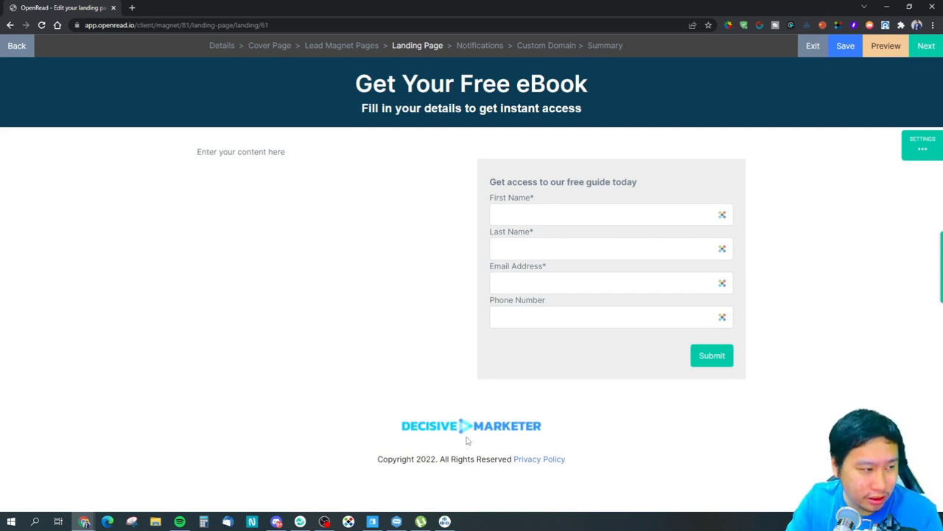
# Proceed to the Notifications stage, enable the Day 1 Reminder to view its email and disable it again.
pyautogui.click(926, 47)
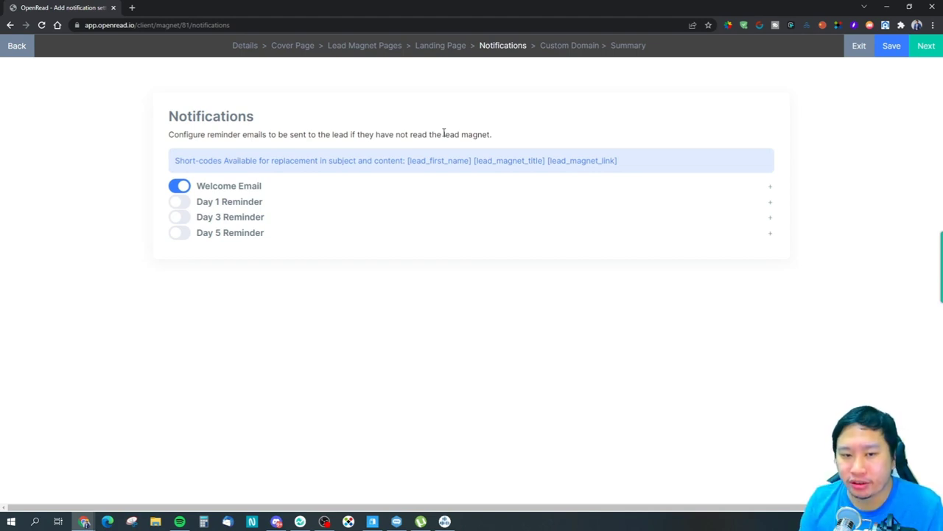
pyautogui.click(180, 202)
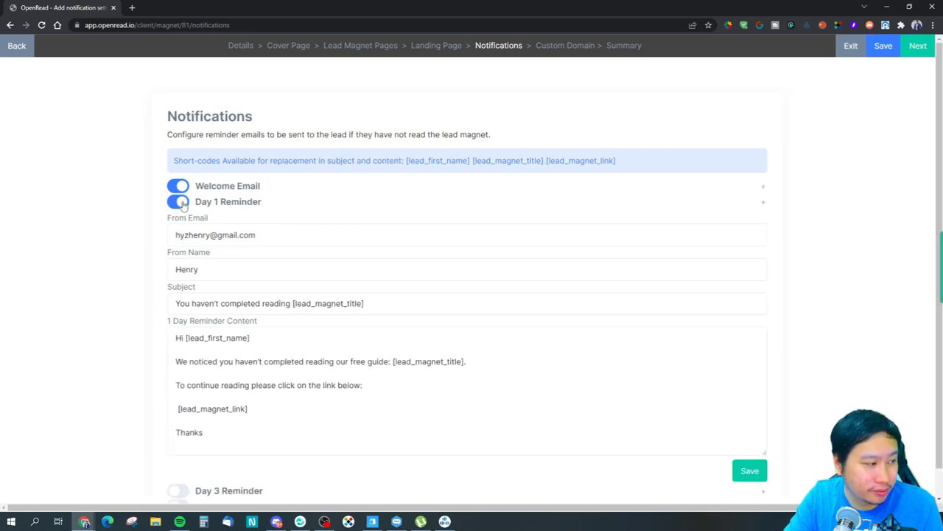
pyautogui.click(180, 202)
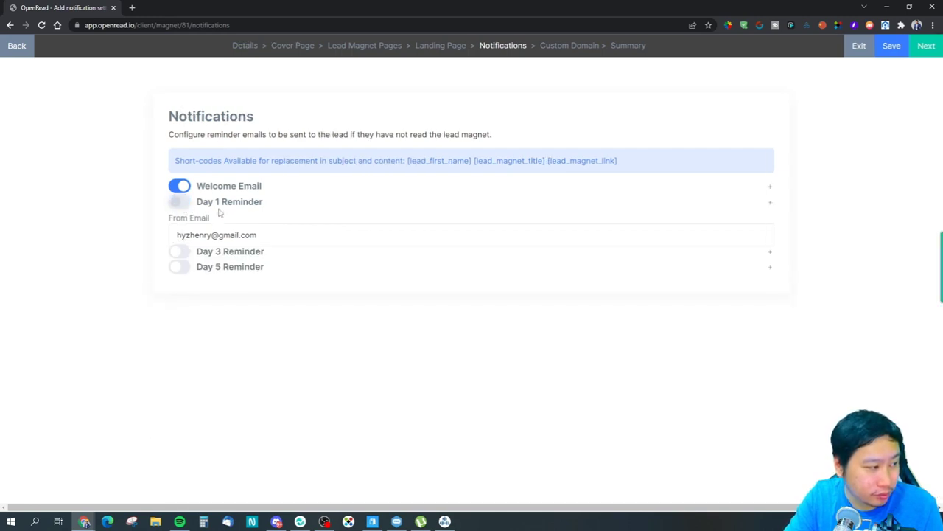
# Expand the Welcome Email notification and review its sender fields, subject and message content.
pyautogui.click(750, 197)
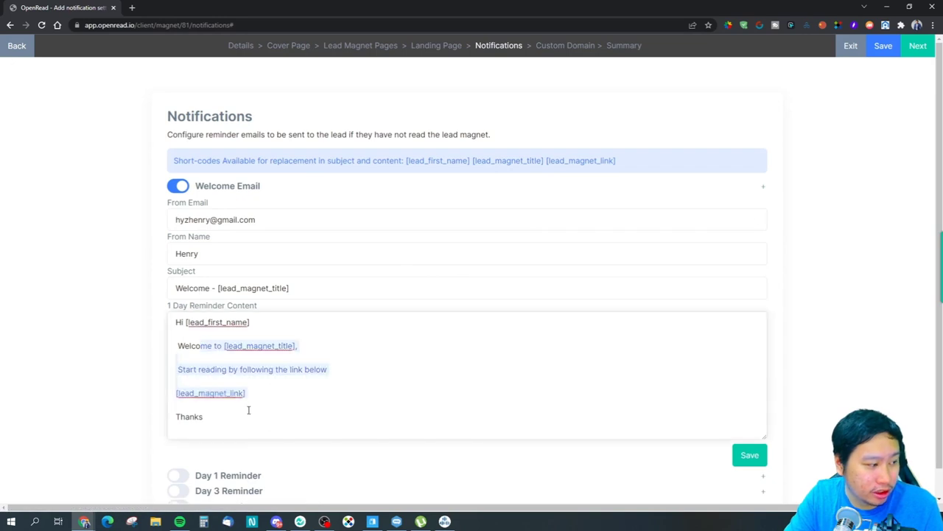
pyautogui.click(249, 410)
pyautogui.scroll(-1, 236, 332)
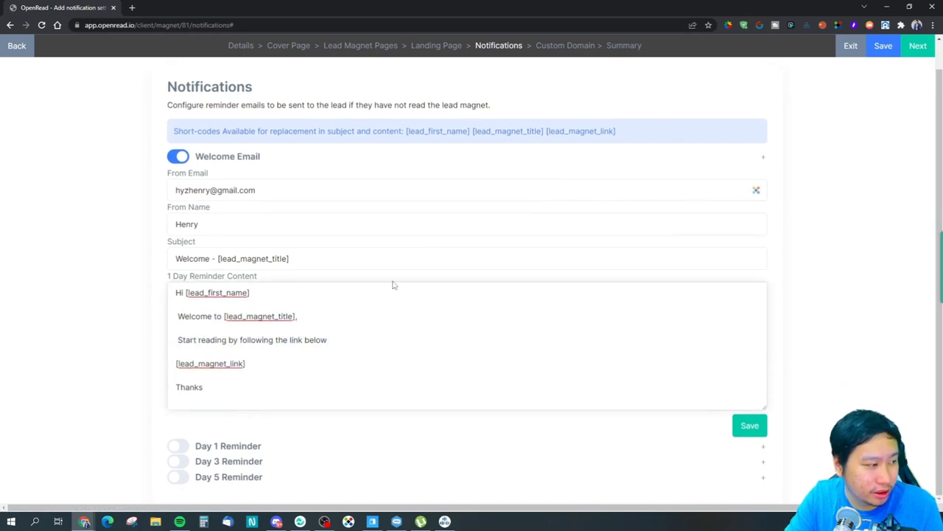
pyautogui.scroll(1, 831, 183)
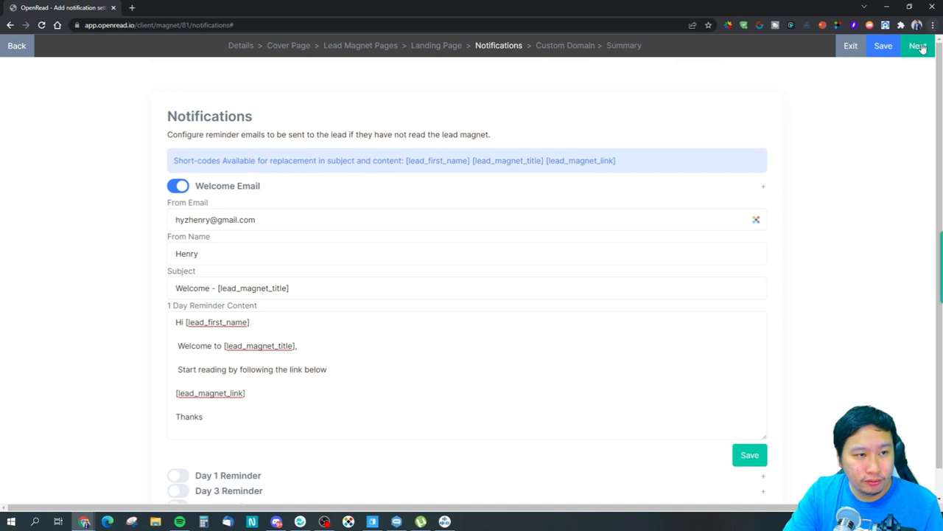
# Advance past the Custom Domain stage to the Summary and exit the lead magnet editor.
pyautogui.click(918, 46)
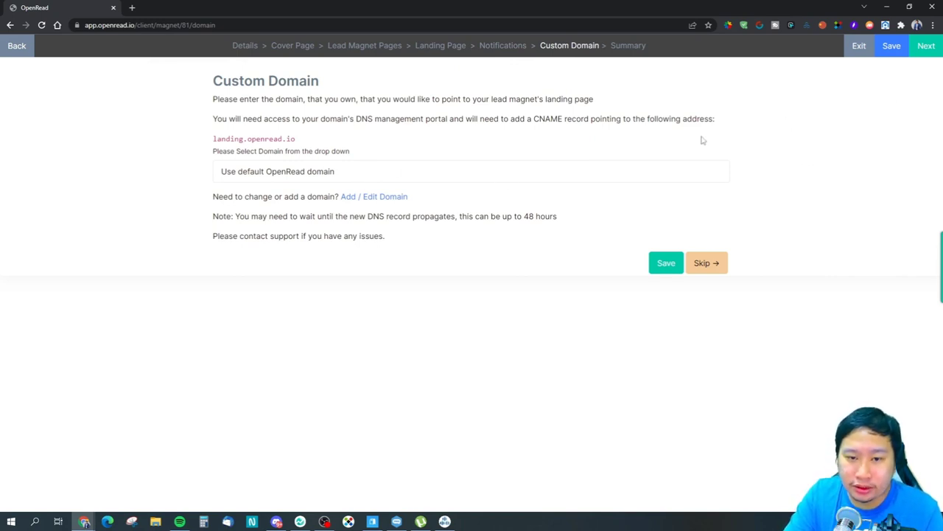
pyautogui.click(926, 46)
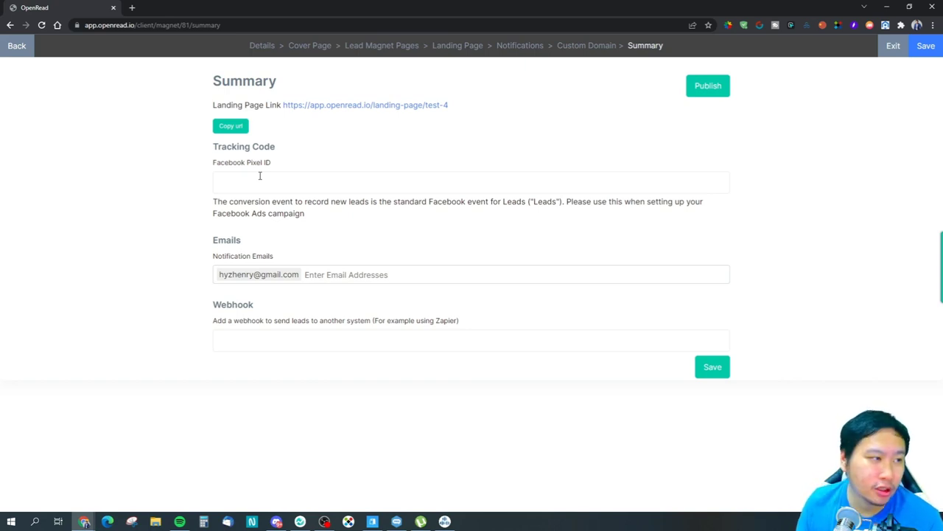
pyautogui.click(895, 47)
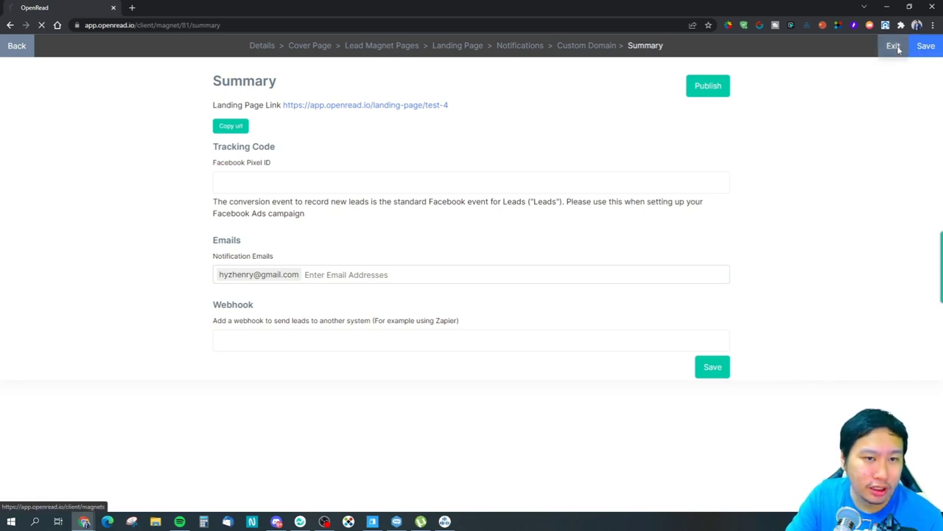